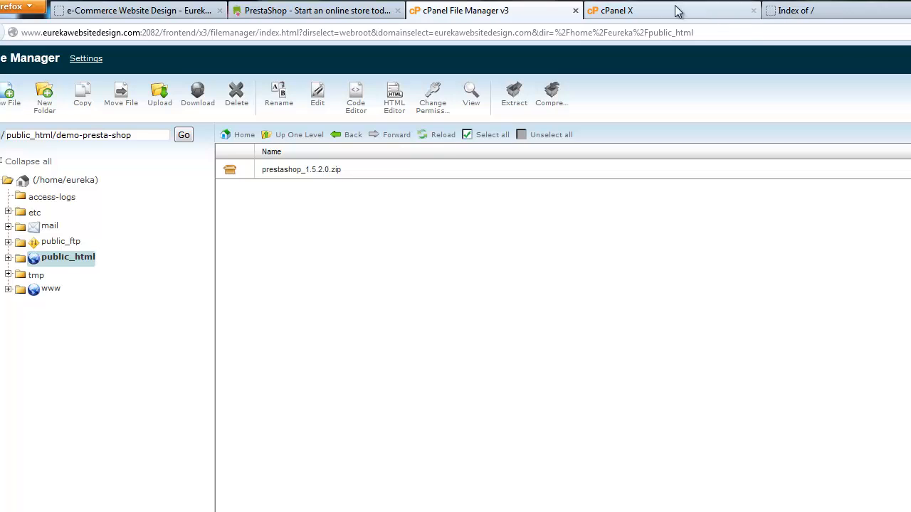
click(849, 7)
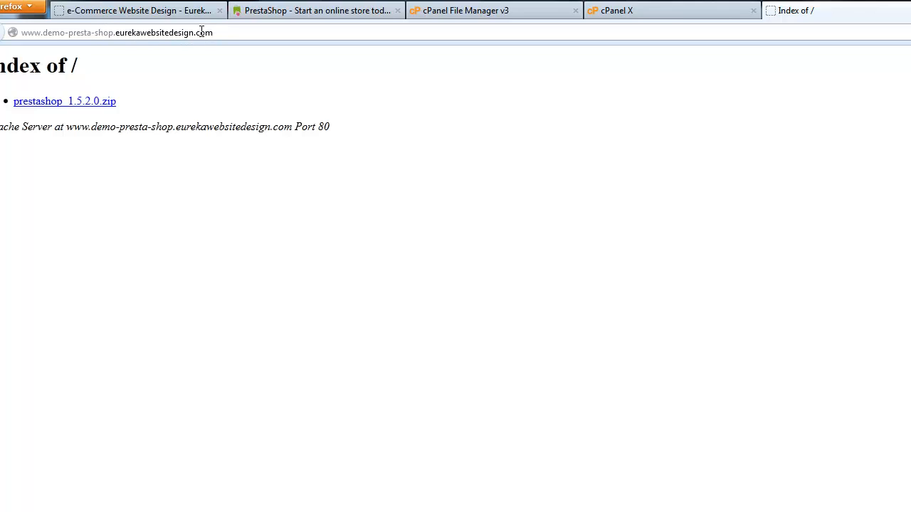
click(116, 33)
drag(116, 33, 42, 33)
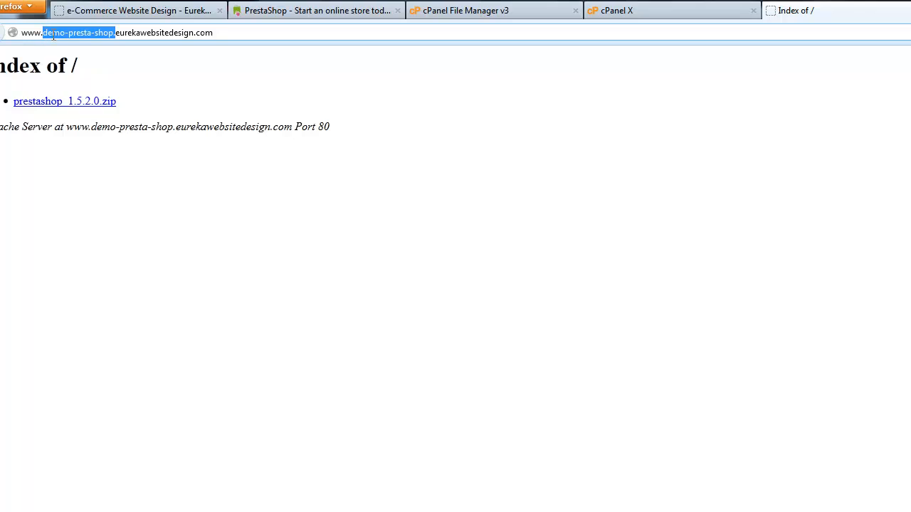
click(183, 32)
drag(226, 30, 116, 31)
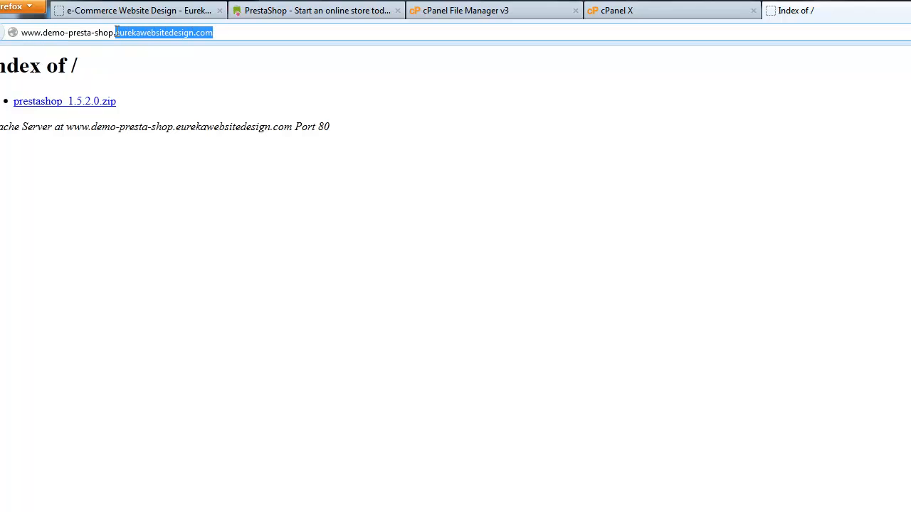
click(210, 34)
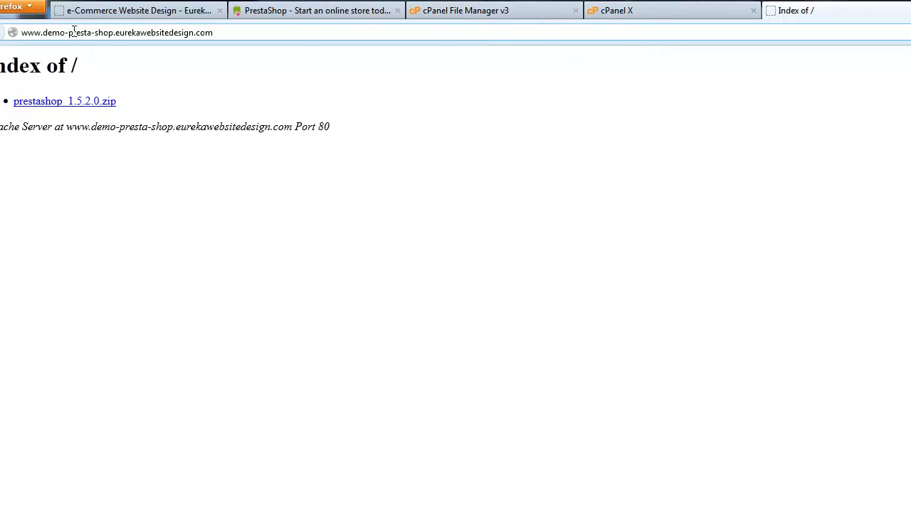
drag(222, 34, 112, 37)
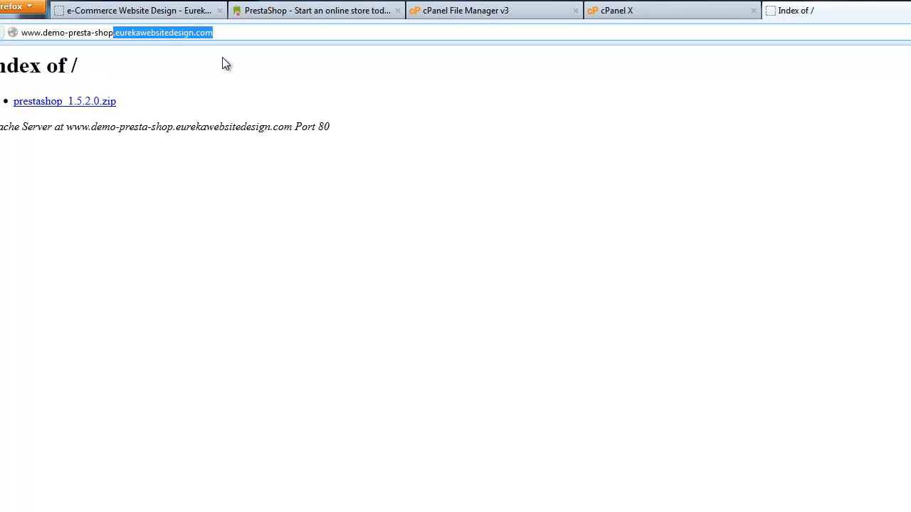
click(484, 14)
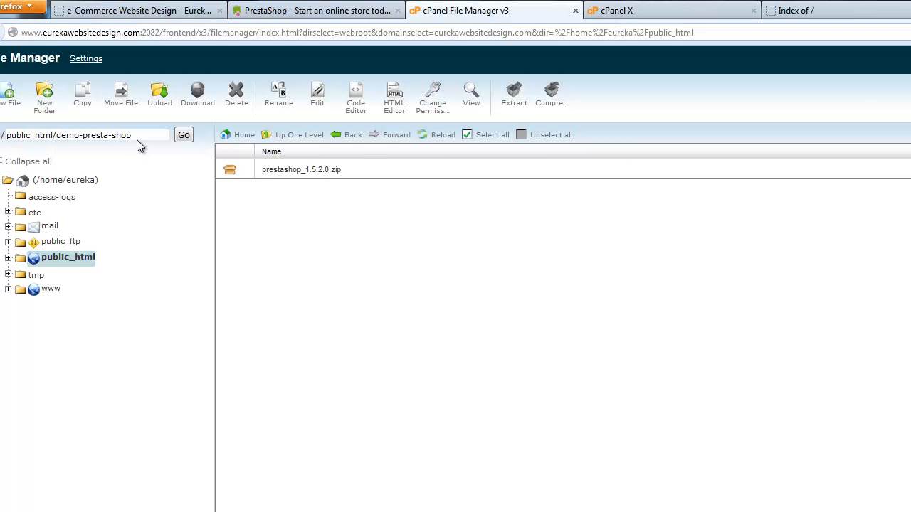
Select the prestashop_1.5.2.0.zip archive in the public_html/demo-presta-shop folder
drag(133, 135, 53, 136)
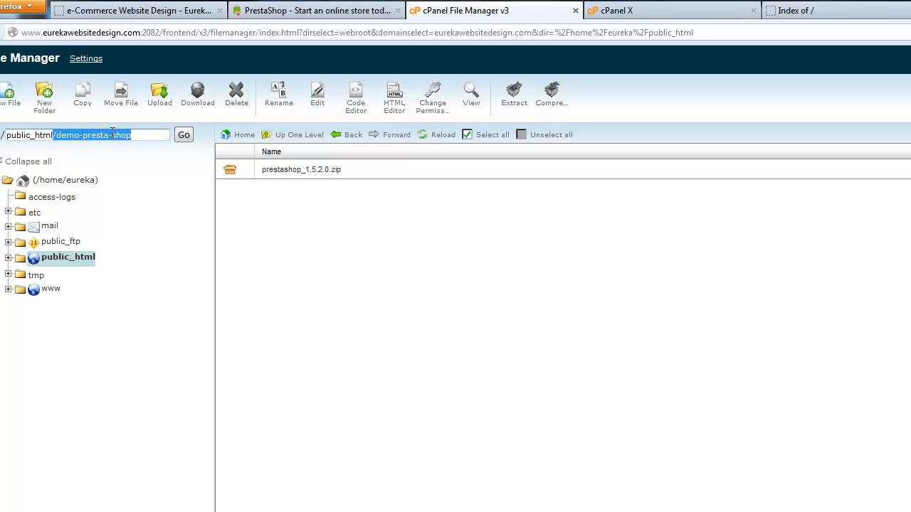
click(136, 135)
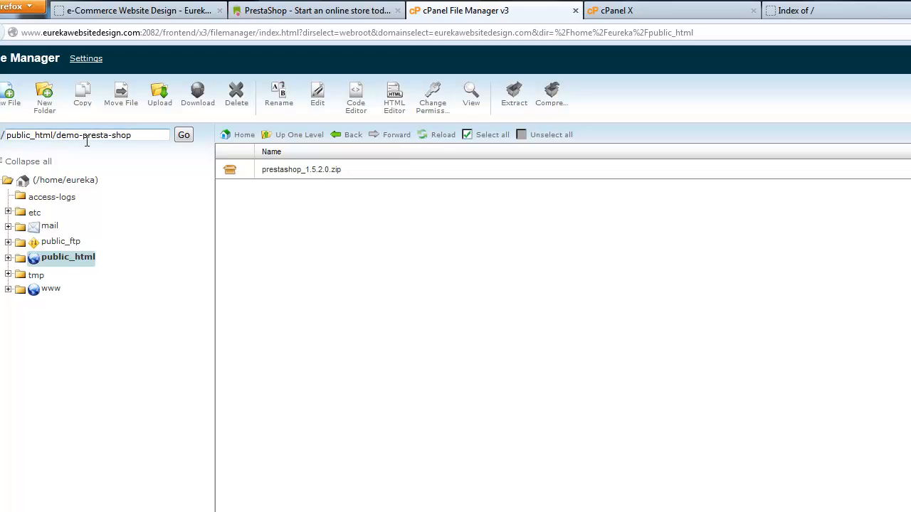
click(235, 172)
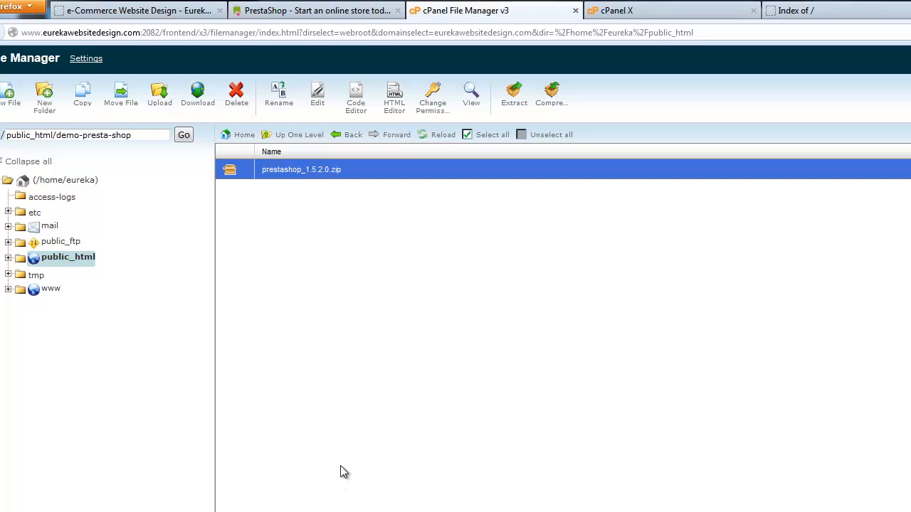
Extract prestashop_1.5.2.0.zip into /public_html/demo-presta-shop
click(229, 174)
click(229, 175)
drag(141, 134, 79, 140)
click(370, 225)
click(515, 91)
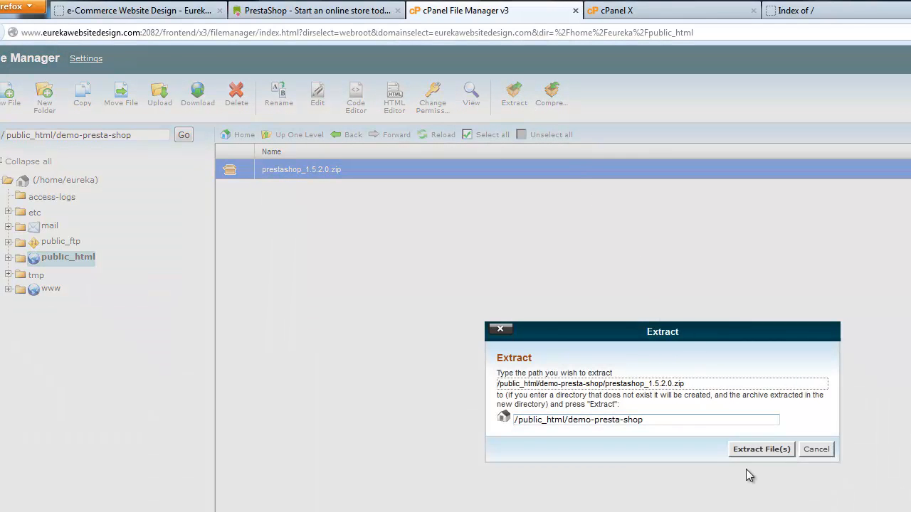
click(756, 450)
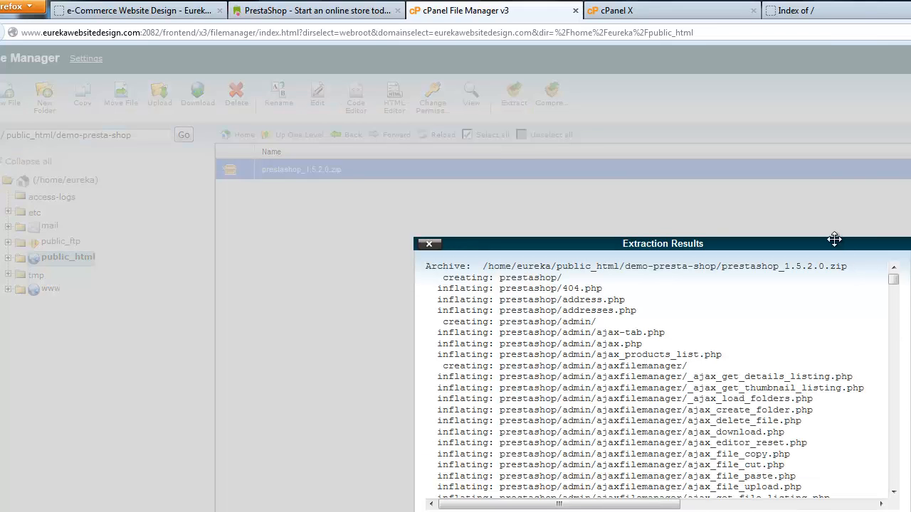
Close the extraction results and reload the listing to reveal the new prestashop folder
drag(841, 245, 805, 191)
click(854, 480)
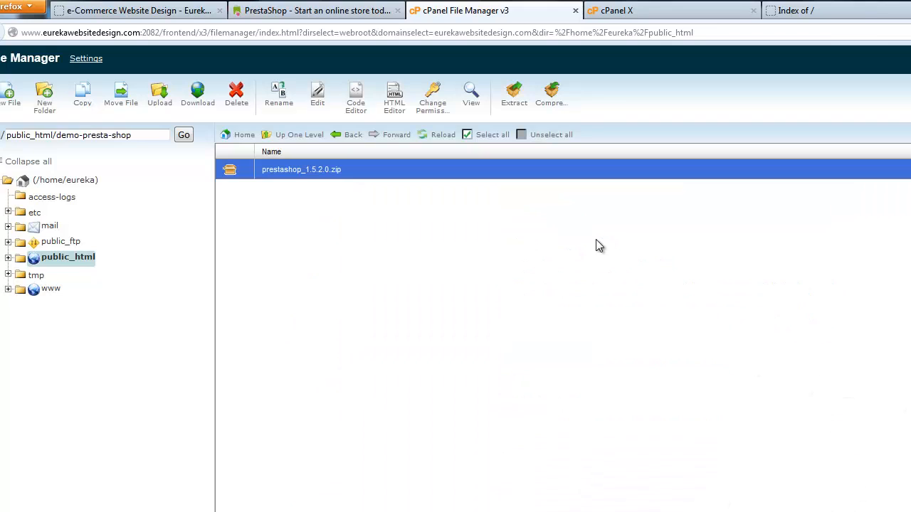
click(448, 138)
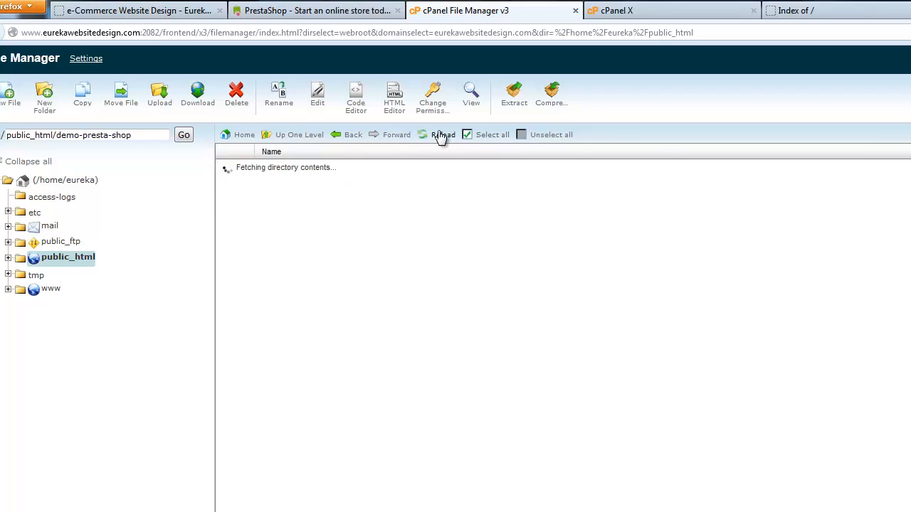
Reload the subdomain listing, confirm prestashop/ opens the 1.5.2.0 installer, then go back
click(826, 10)
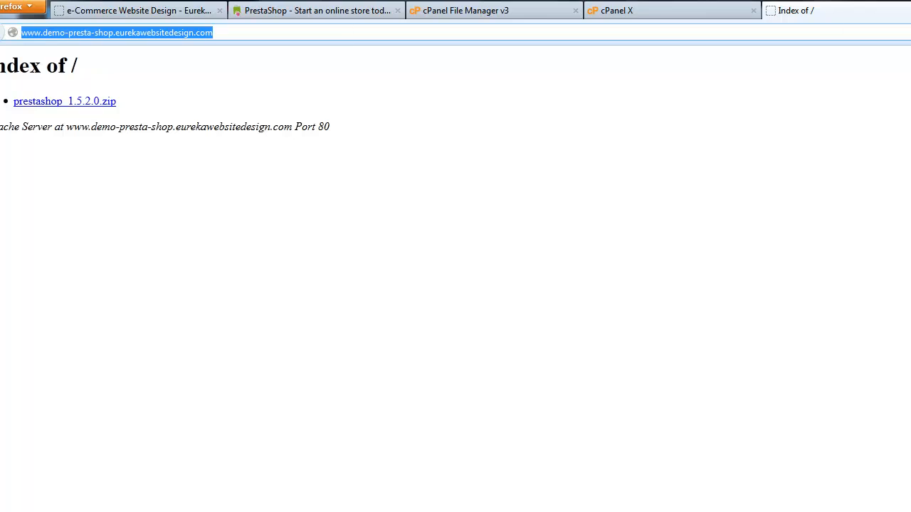
key(F5)
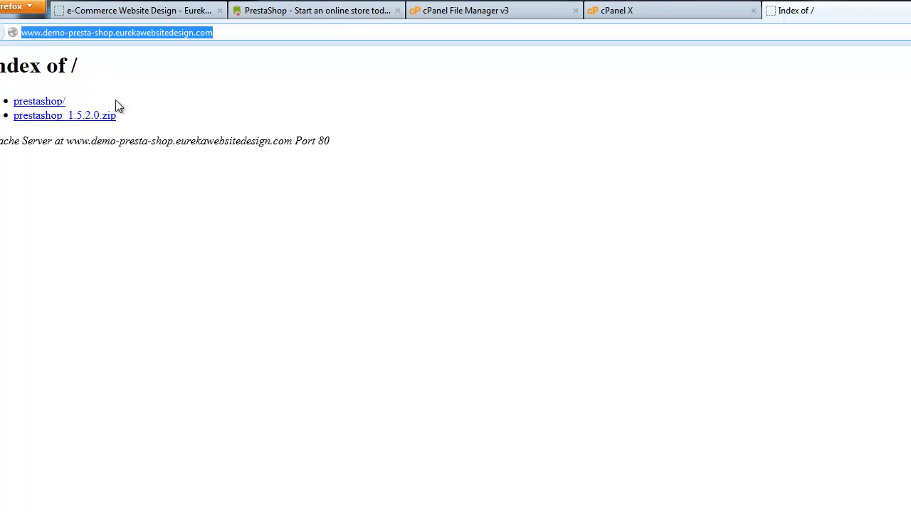
click(35, 102)
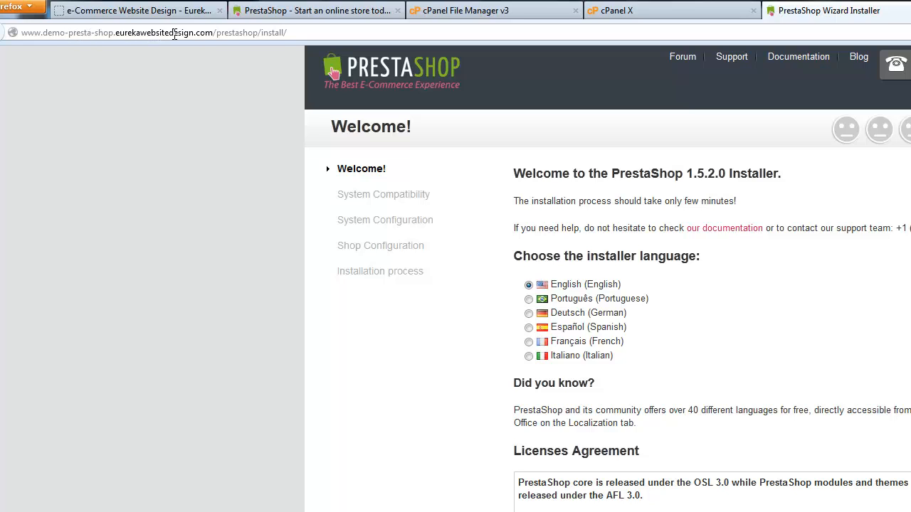
click(262, 32)
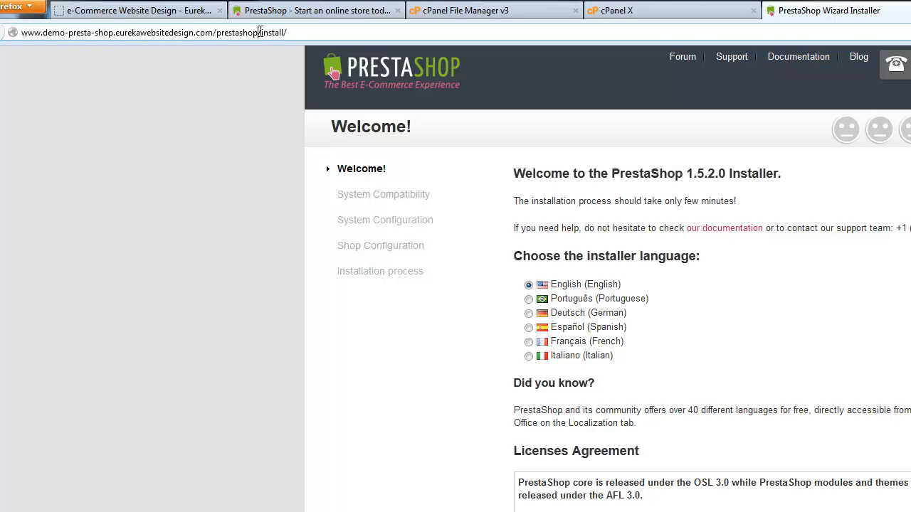
click(300, 31)
click(1, 32)
Open the prestashop folder in File Manager and select all its contents
click(670, 13)
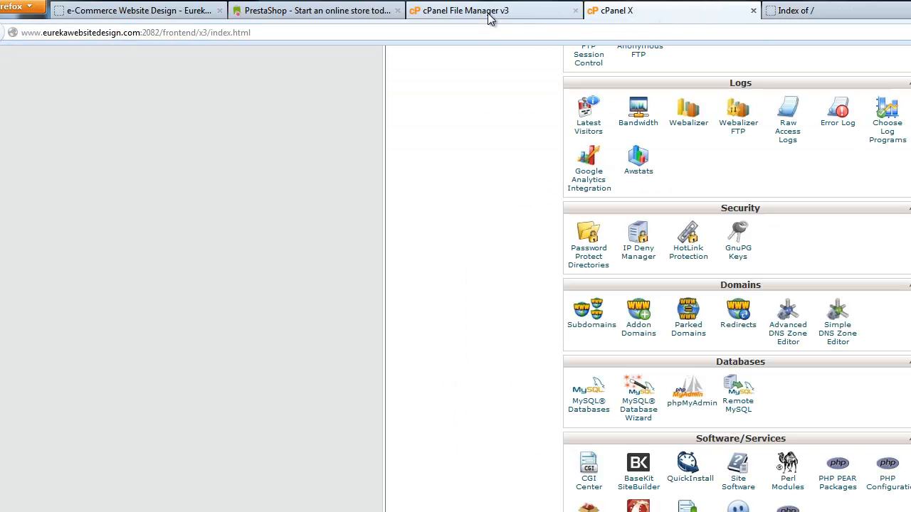
click(488, 15)
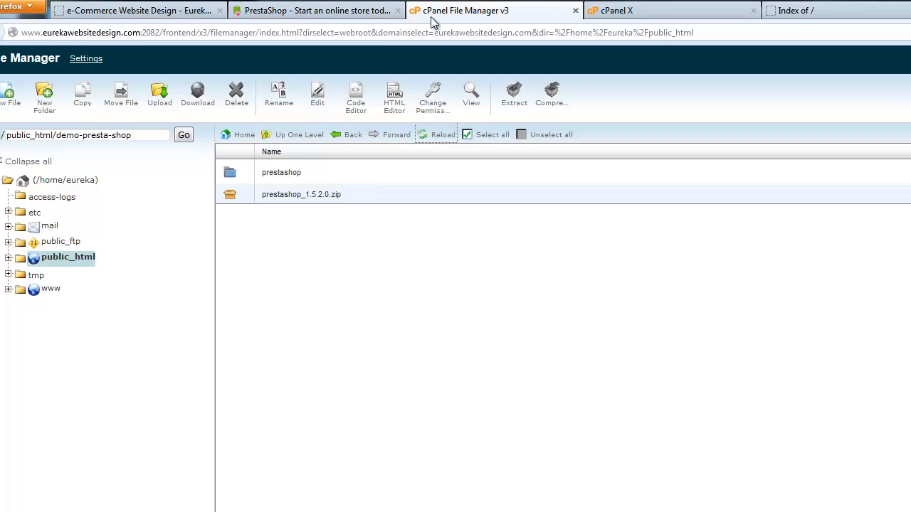
click(231, 177)
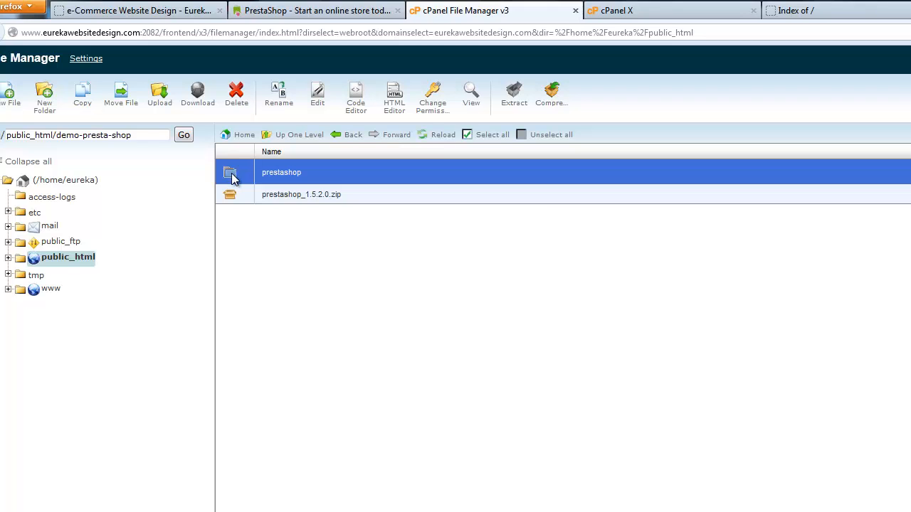
double_click(232, 177)
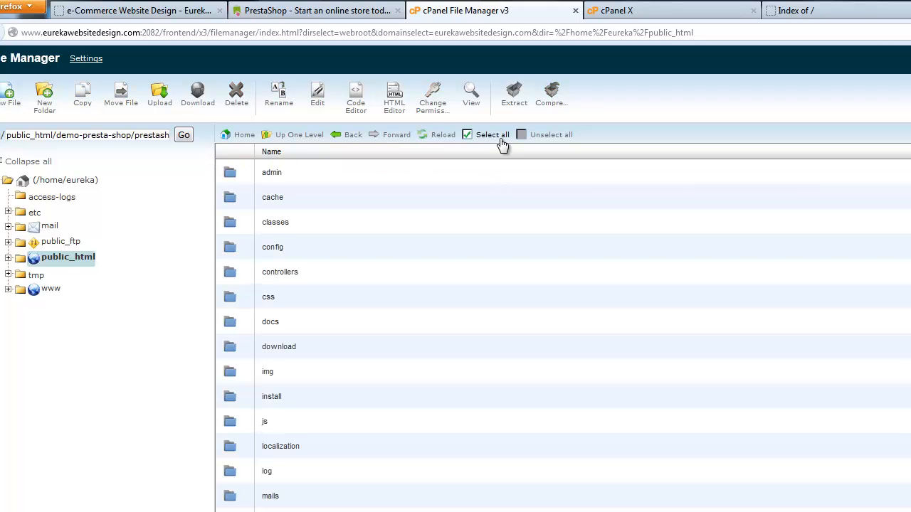
click(502, 141)
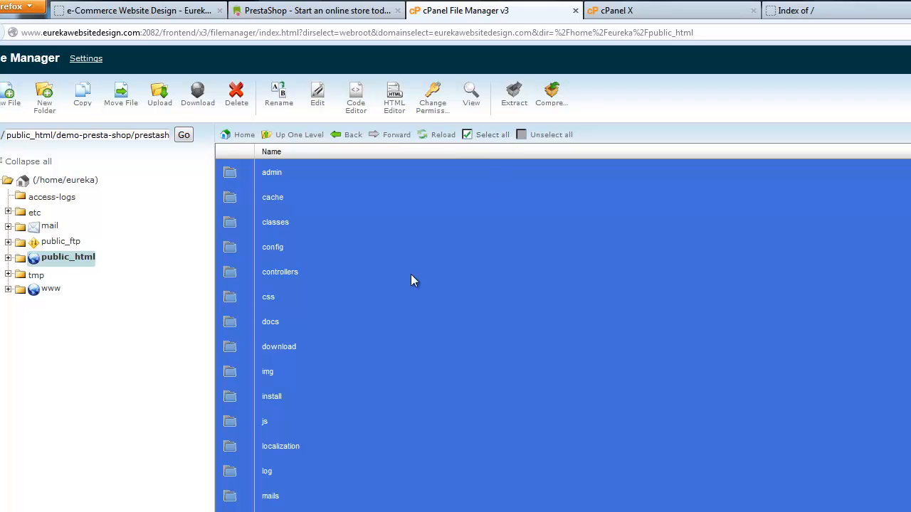
Move the selected files to /public_html/demo-presta-shop/
click(119, 100)
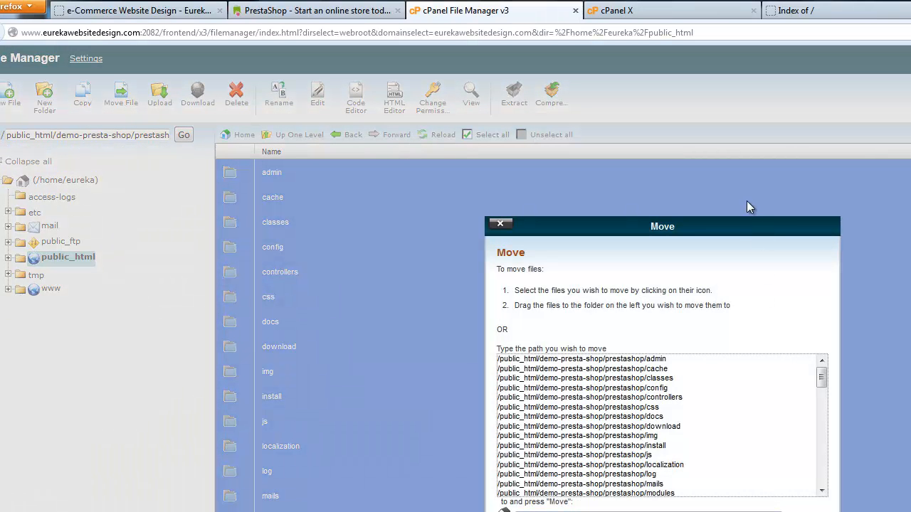
drag(748, 228, 681, 199)
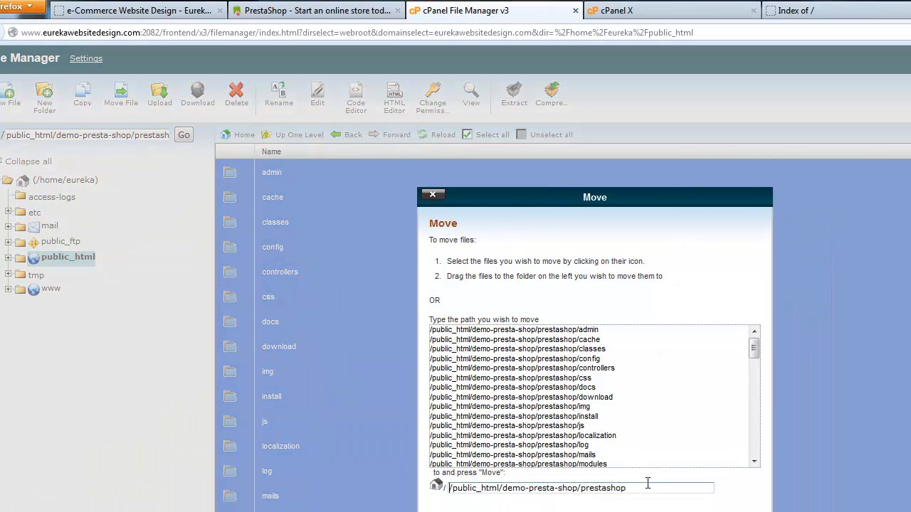
click(647, 484)
key(BackSpace)
key(BackSpace)
key(BackSpace)
key(BackSpace)
key(BackSpace)
key(BackSpace)
key(BackSpace)
key(BackSpace)
key(BackSpace)
key(BackSpace)
double_click(501, 484)
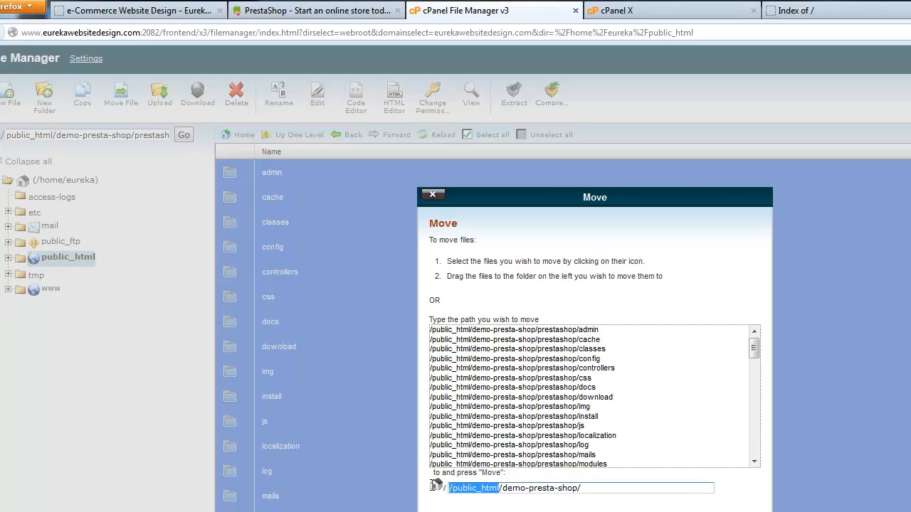
click(496, 486)
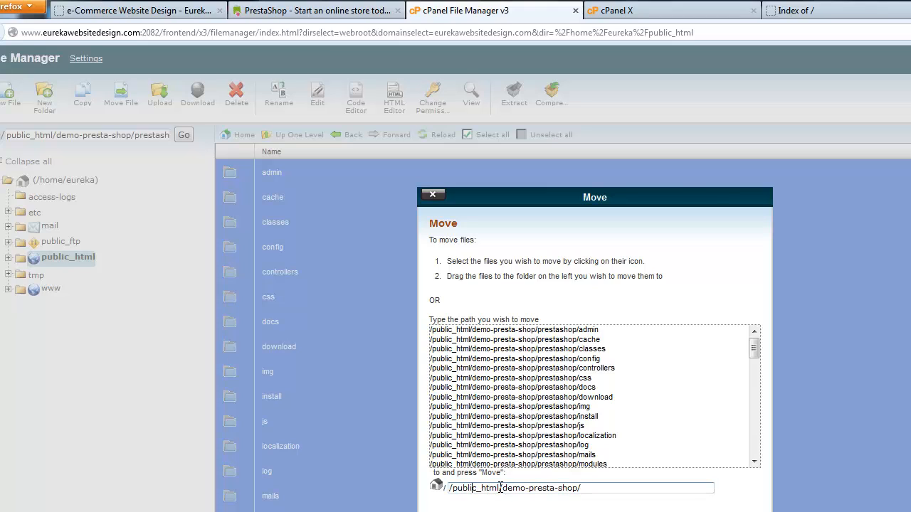
click(593, 490)
drag(600, 490, 503, 489)
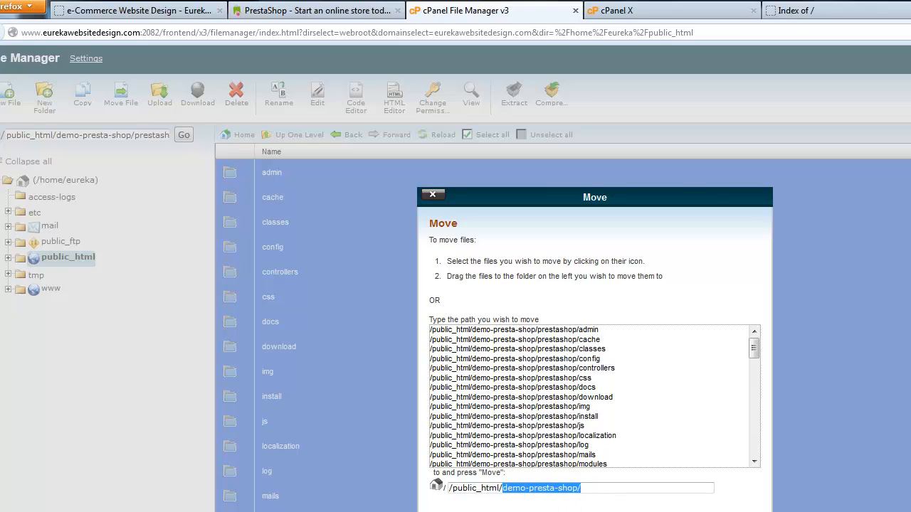
drag(634, 197, 620, 151)
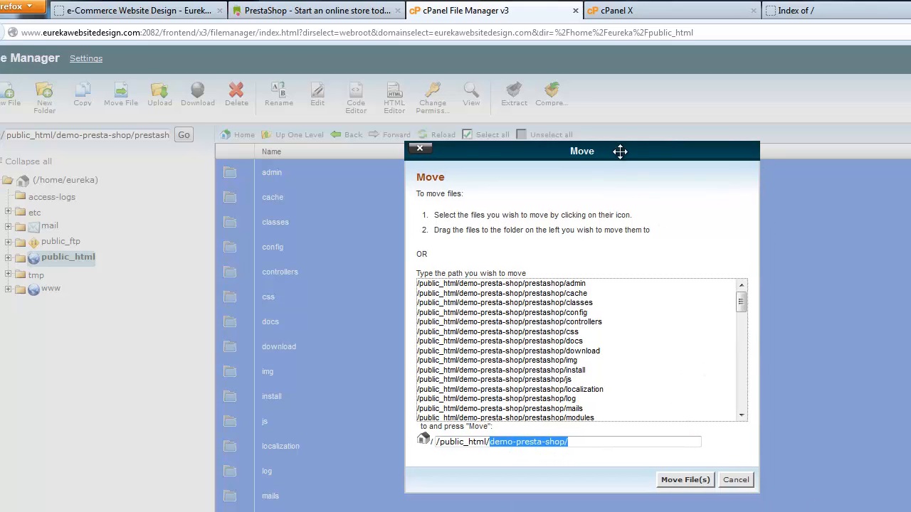
click(690, 481)
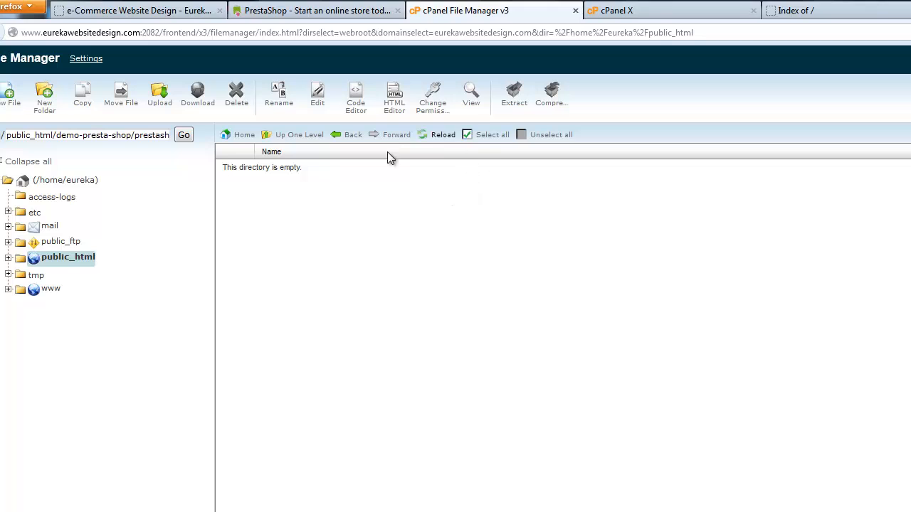
Load the installer at /install/ on the subdomain and agree to the licence terms
click(805, 11)
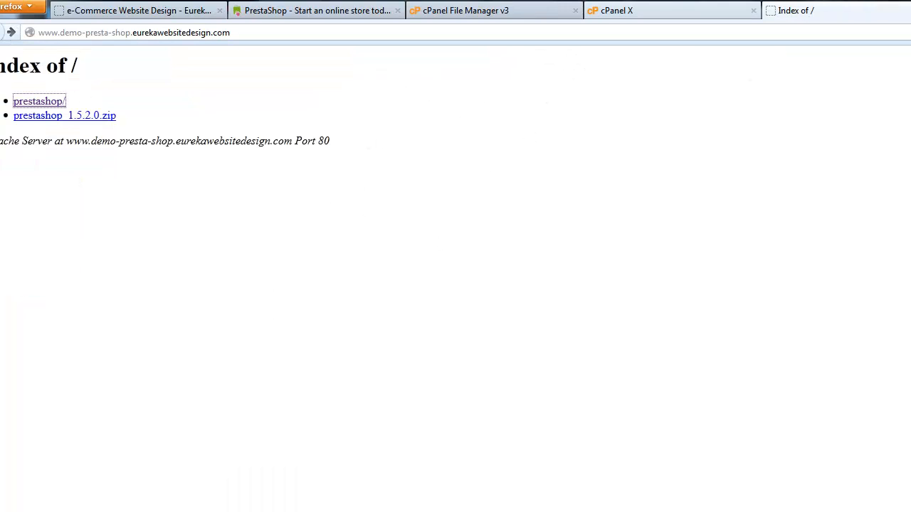
key(F5)
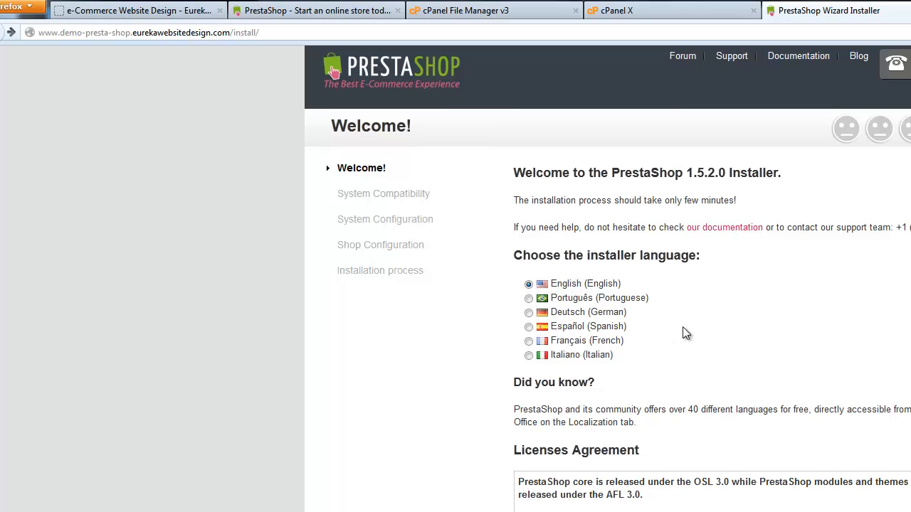
scroll(681, 329, down, 1)
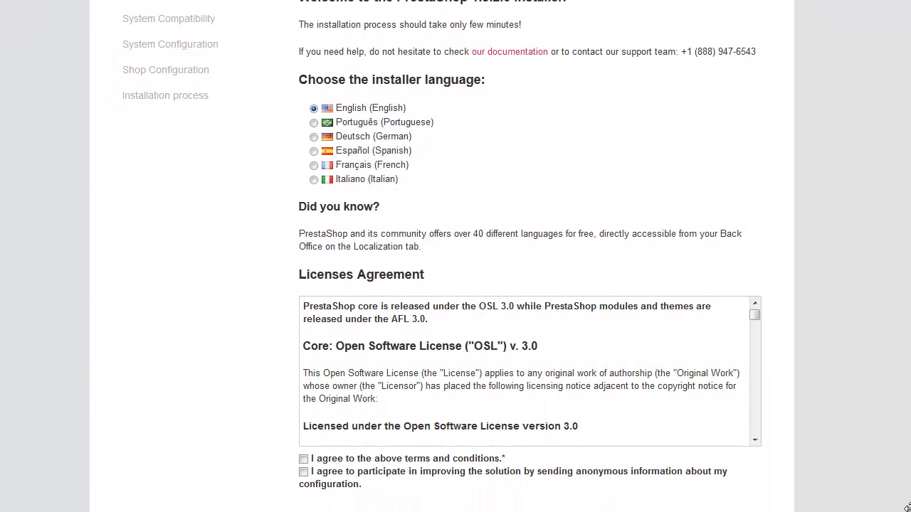
click(390, 460)
scroll(523, 333, down, 3)
scroll(531, 321, up, 3)
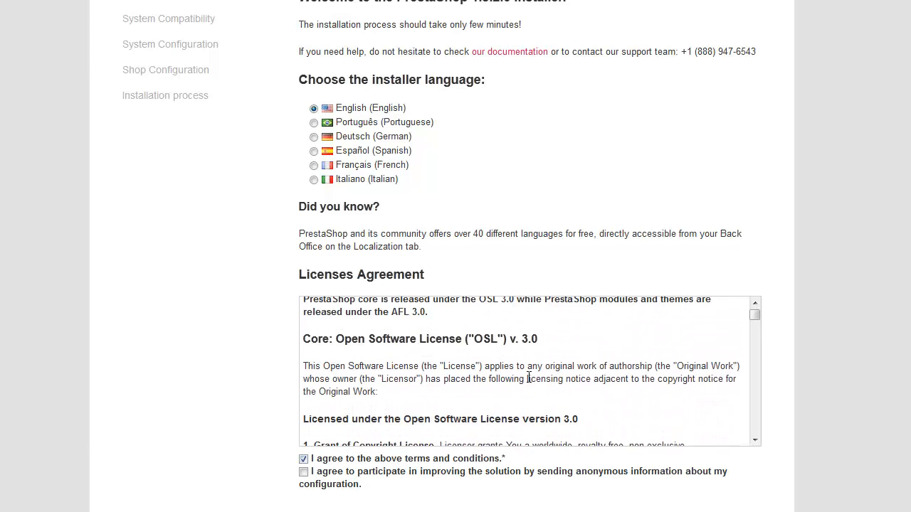
scroll(529, 377, down, 5)
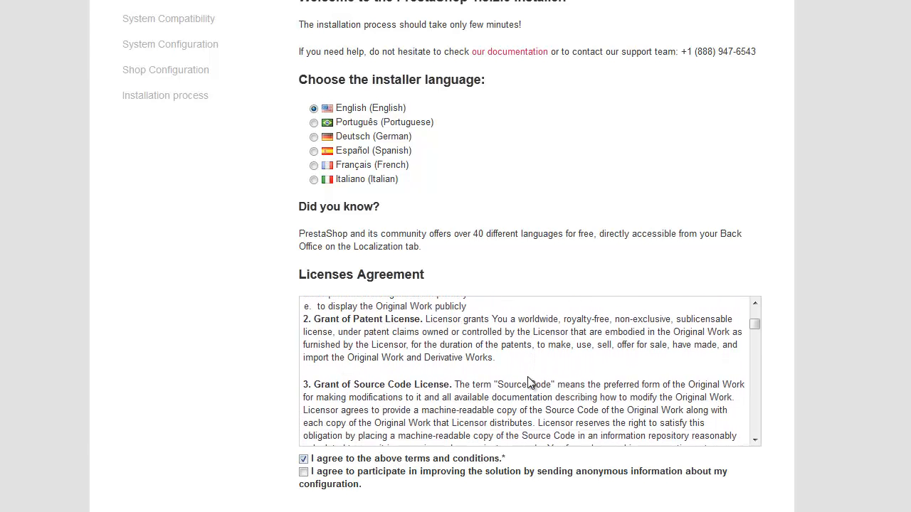
scroll(528, 376, up, 1)
scroll(527, 377, up, 3)
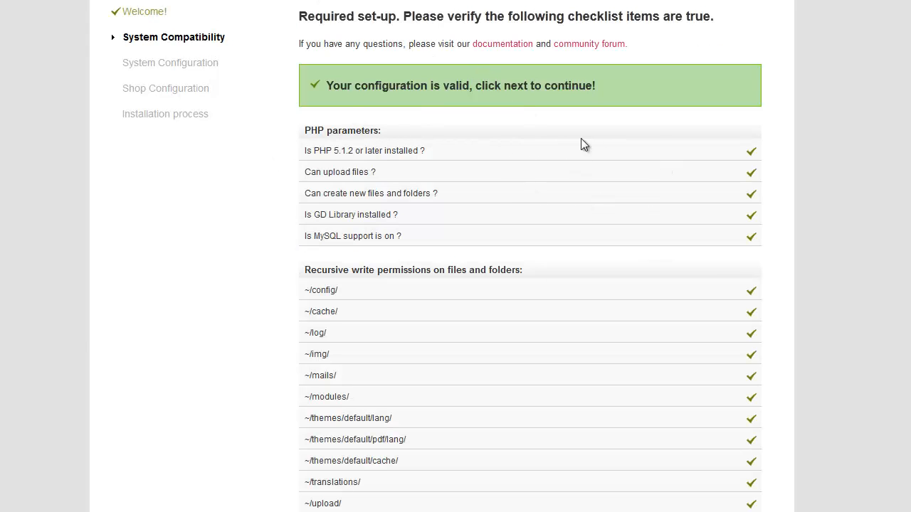
Review the passing checks, including PHP magic quotes and register global, and reach the database form
scroll(415, 158, down, 1)
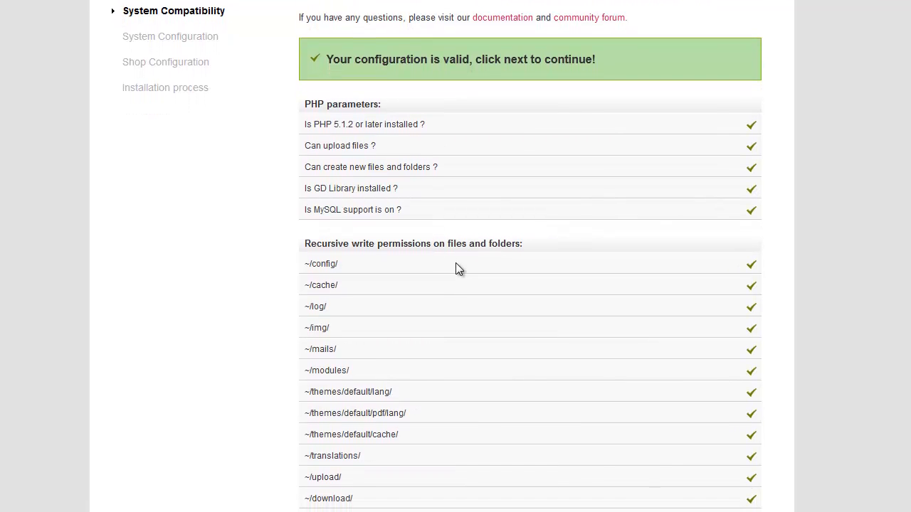
scroll(456, 268, down, 4)
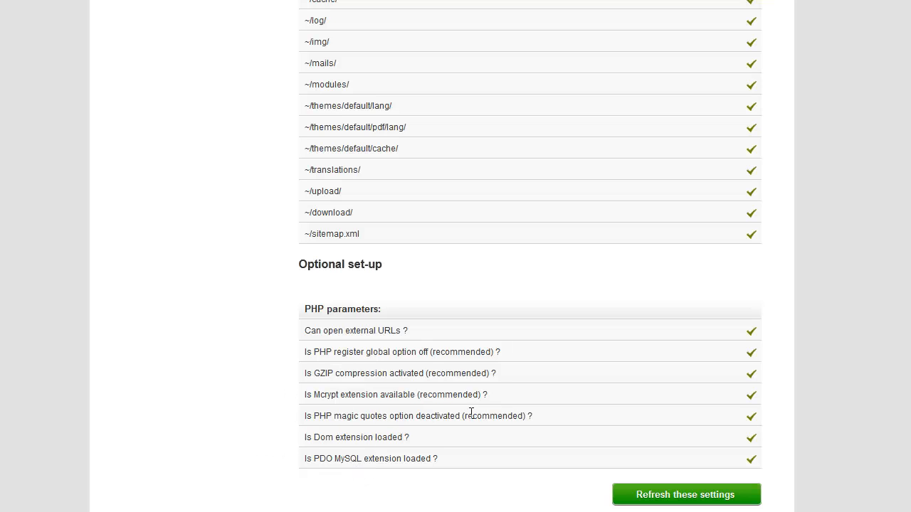
drag(534, 416, 306, 415)
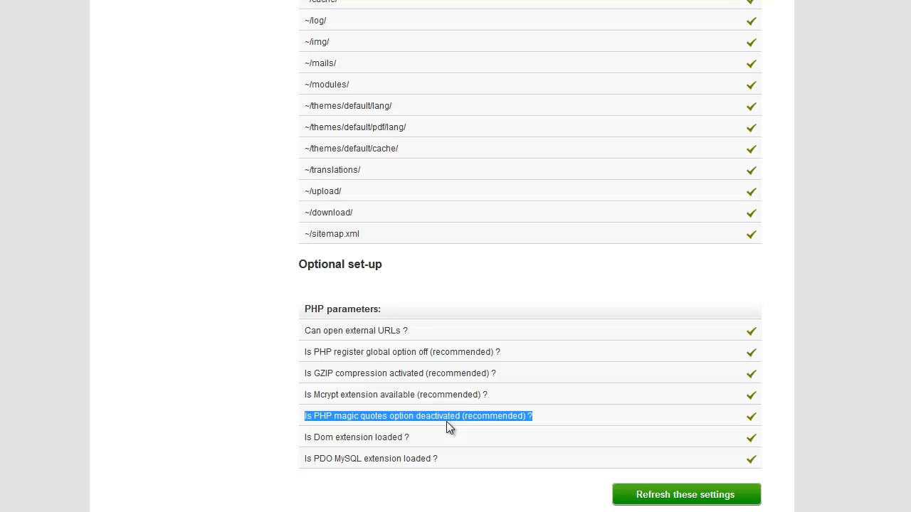
click(358, 349)
drag(445, 351, 301, 356)
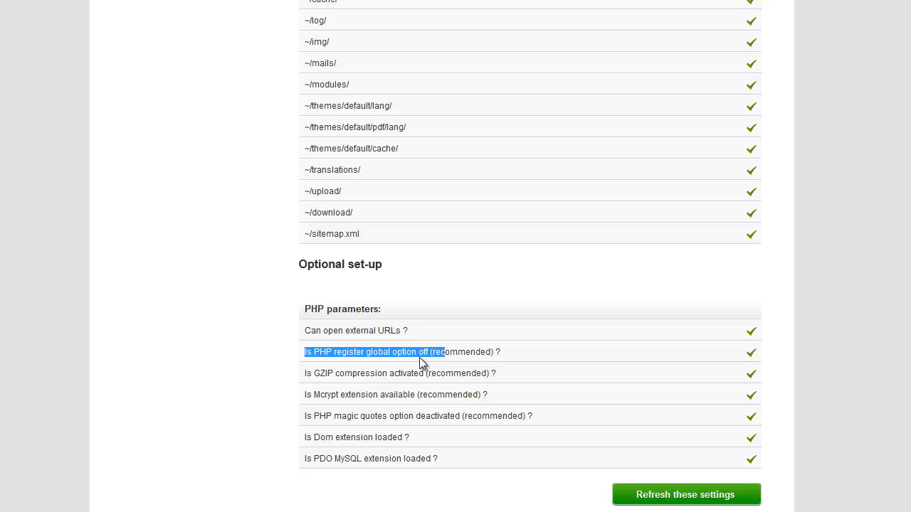
click(228, 366)
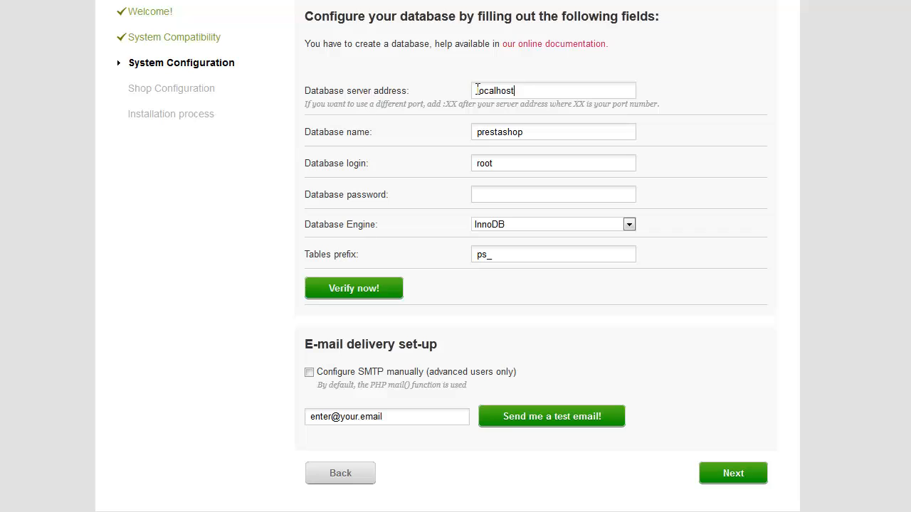
click(338, 137)
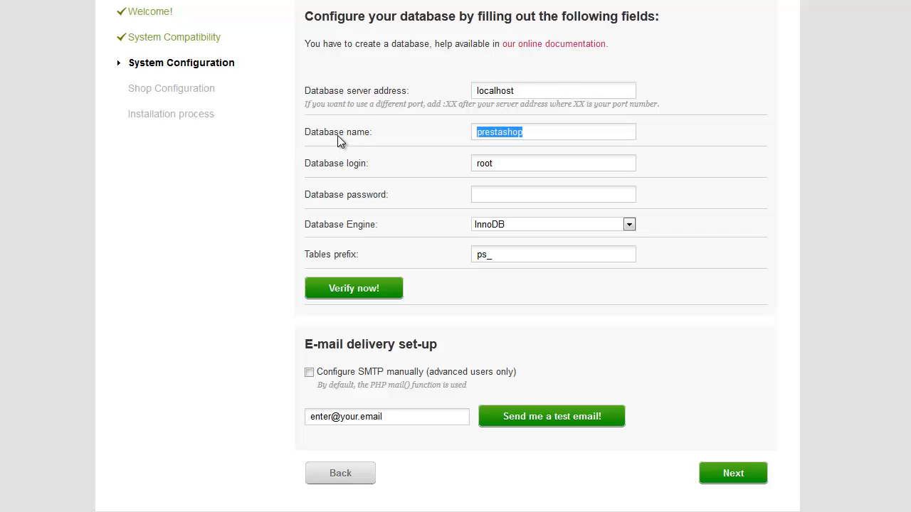
click(533, 133)
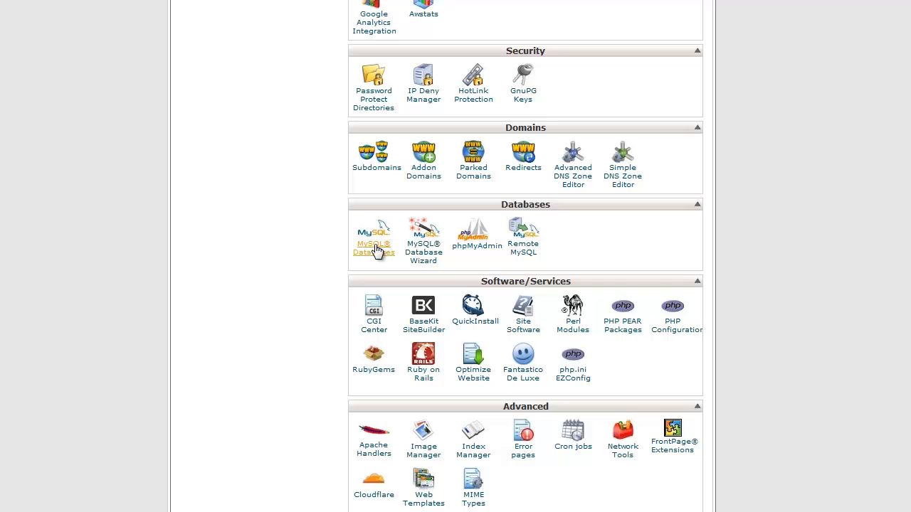
Create the database demo1 (eureka_demo1) in the MySQL Database Wizard
click(423, 251)
click(318, 135)
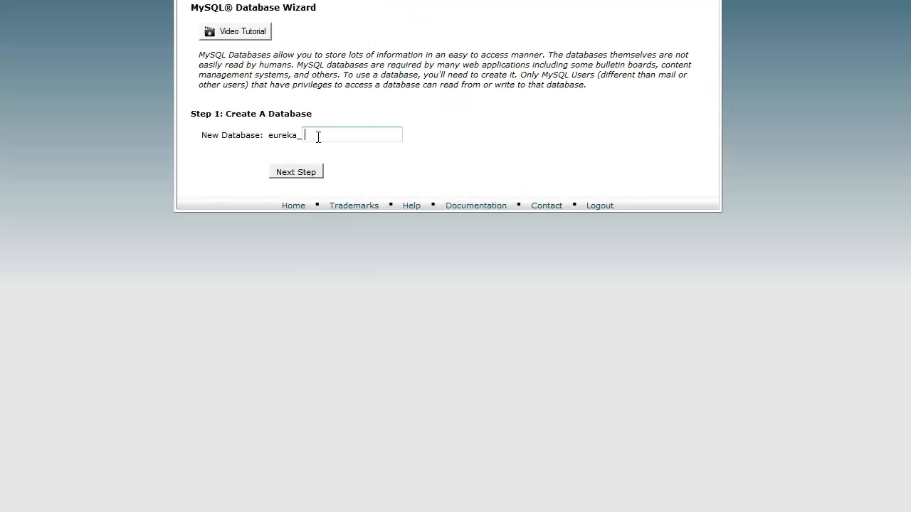
text(demo1)
click(300, 172)
Create the database user demo1 with a confirmed password
click(331, 81)
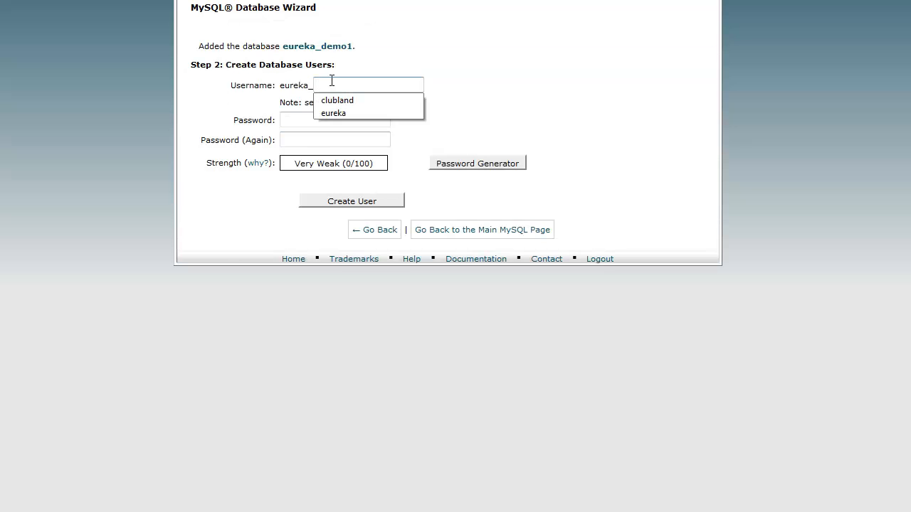
text(dem.o)
key(BackSpace)
key(BackSpace)
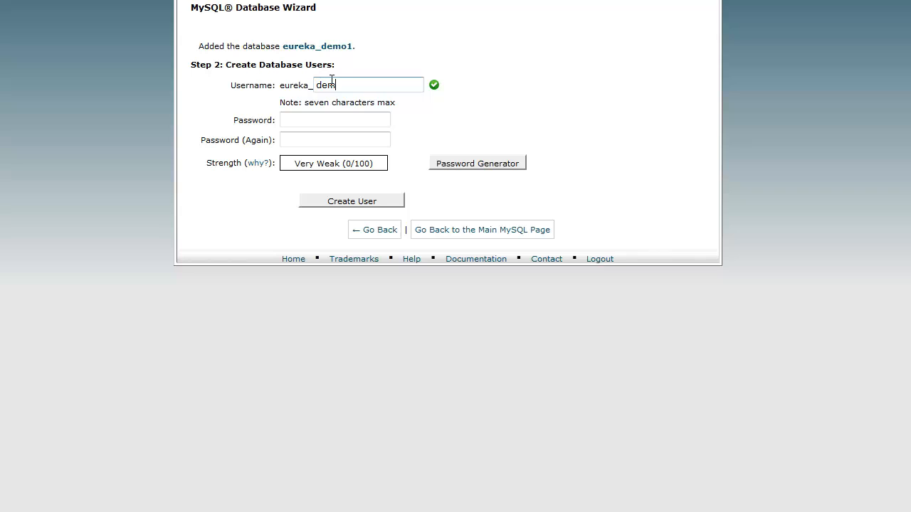
text(o1)
click(320, 121)
text(*******)
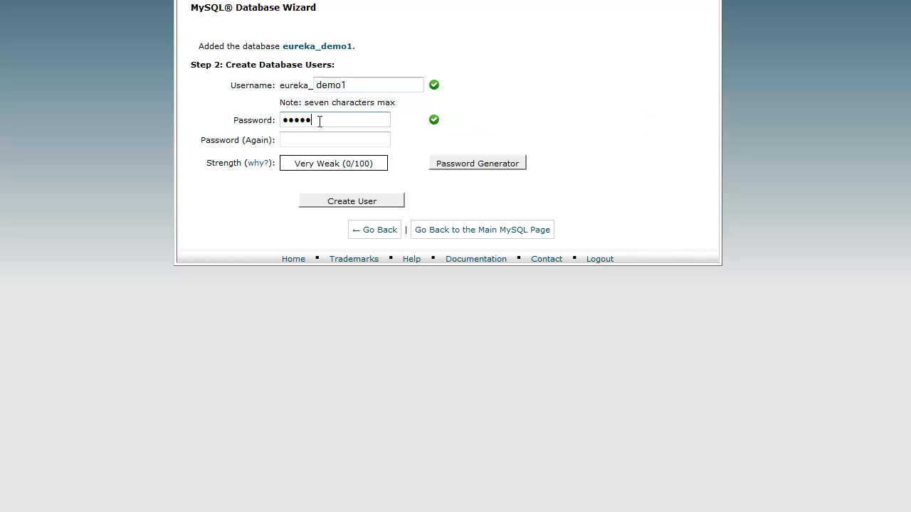
key(Tab)
text(*******)
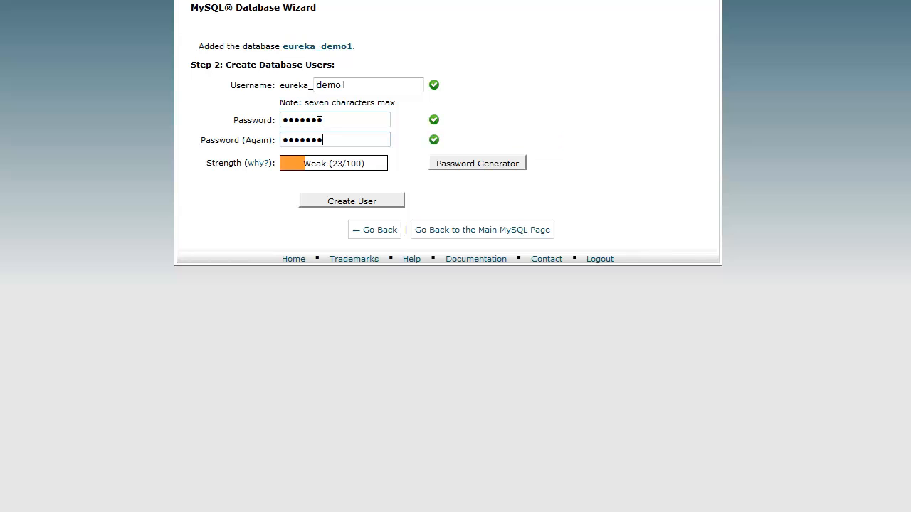
click(491, 173)
click(489, 167)
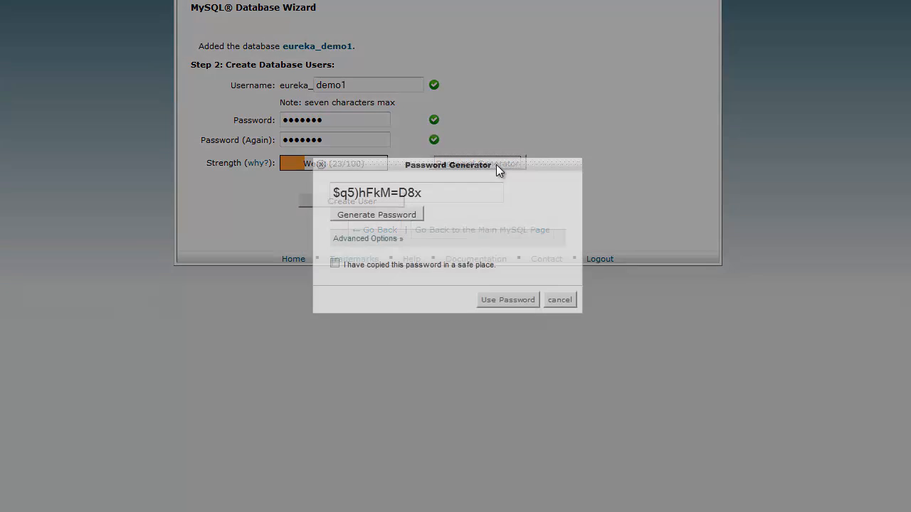
triple_click(457, 192)
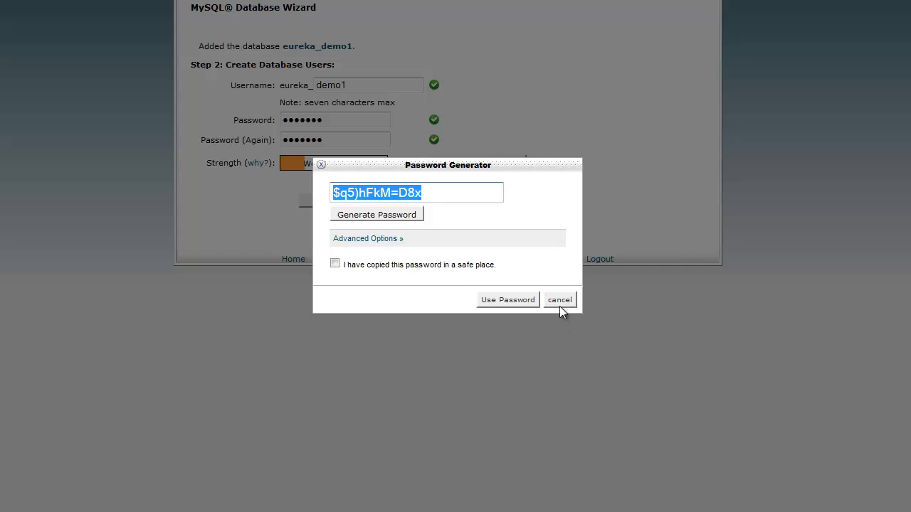
click(559, 301)
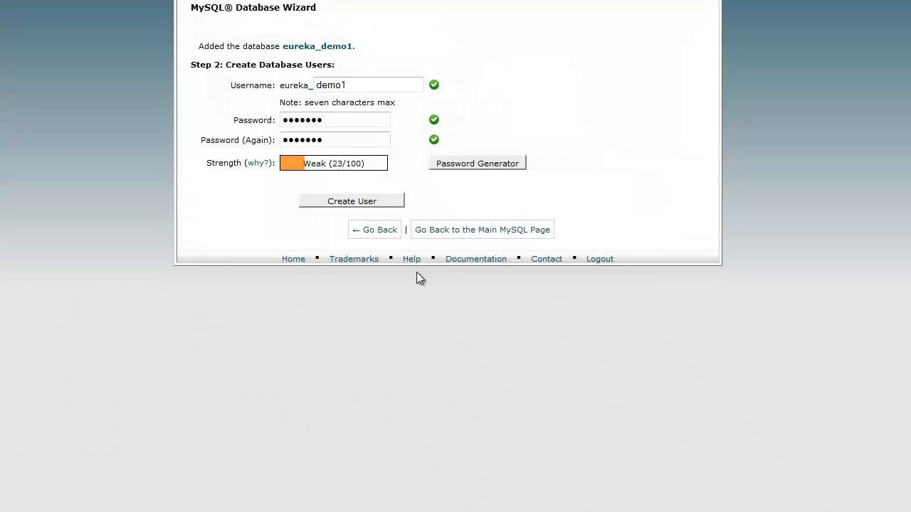
click(352, 201)
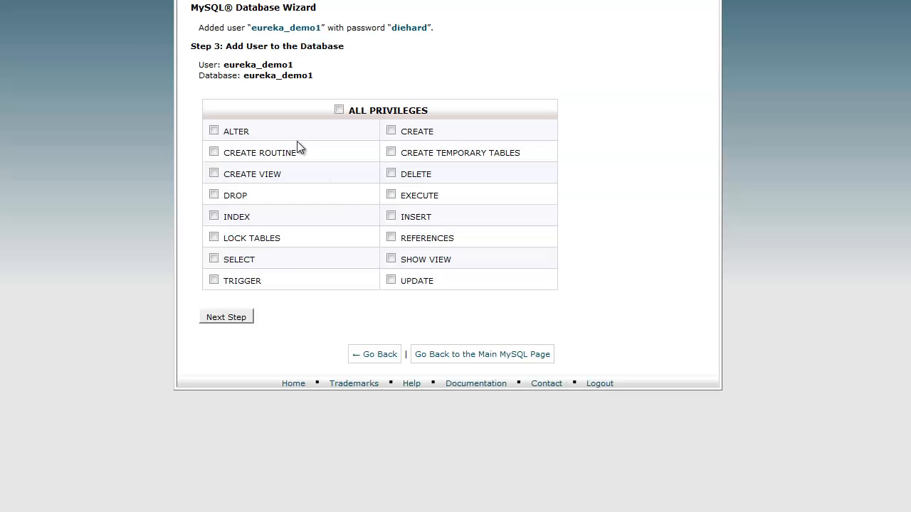
Grant the user ALL PRIVILEGES on eureka_demo1 and copy the database name
click(339, 110)
click(251, 316)
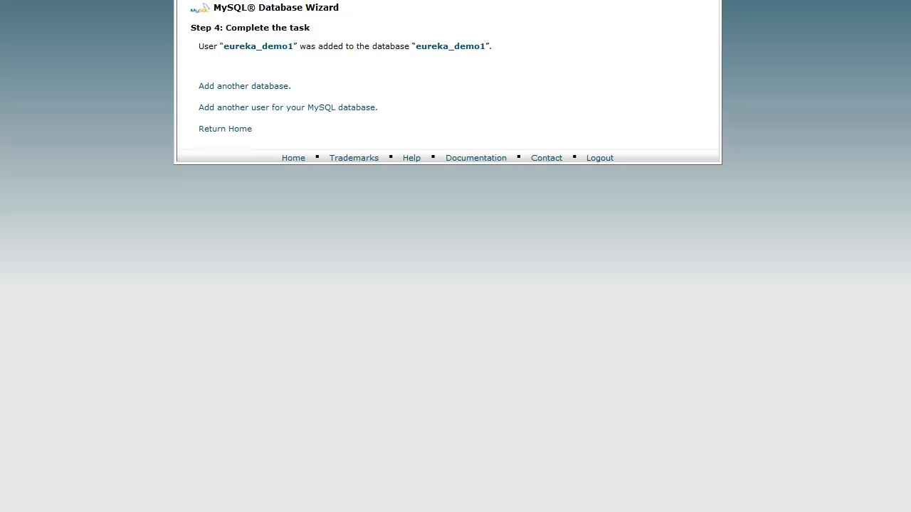
drag(486, 45, 421, 59)
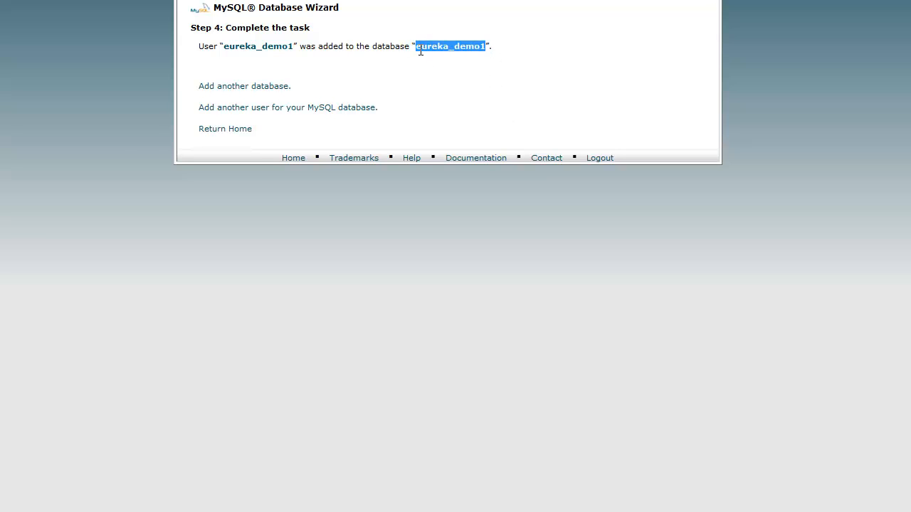
right_click(418, 50)
Paste eureka_demo1 over the default prestashop database name
click(451, 62)
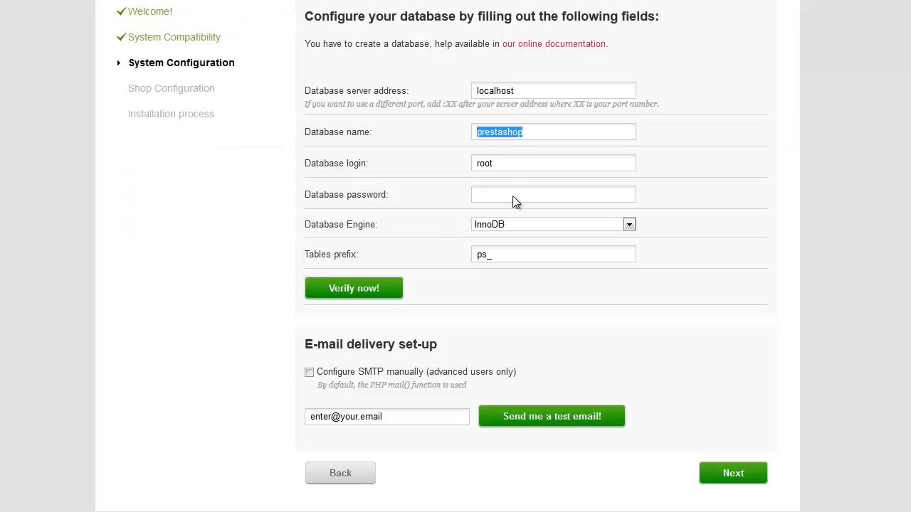
click(522, 130)
drag(547, 130, 471, 165)
key(ctrl+v)
key(ctrl+v)
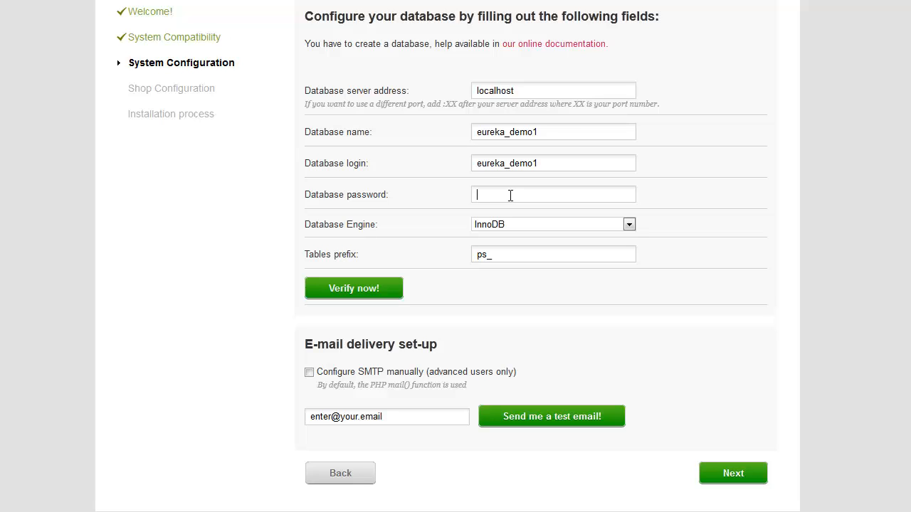
Enter the database password, keep InnoDB and the ps_ prefix, and verify the connection
text(•••••••)
click(535, 226)
click(536, 226)
drag(500, 261, 431, 258)
click(577, 303)
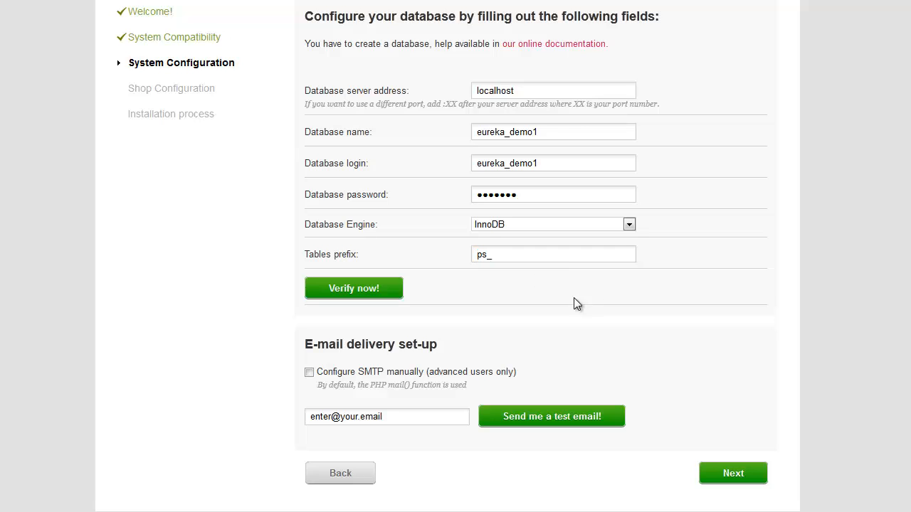
click(374, 298)
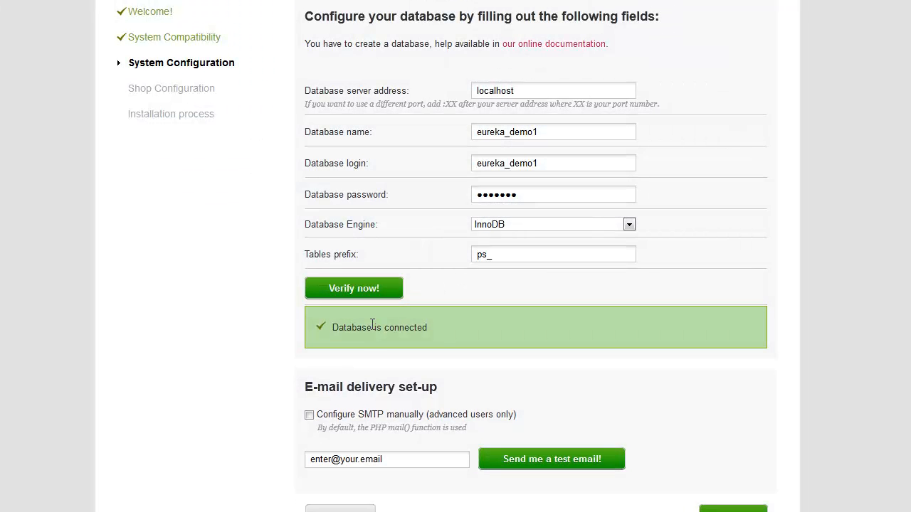
Replace the placeholder contact e-mail with the shop's support address and proceed
triple_click(326, 466)
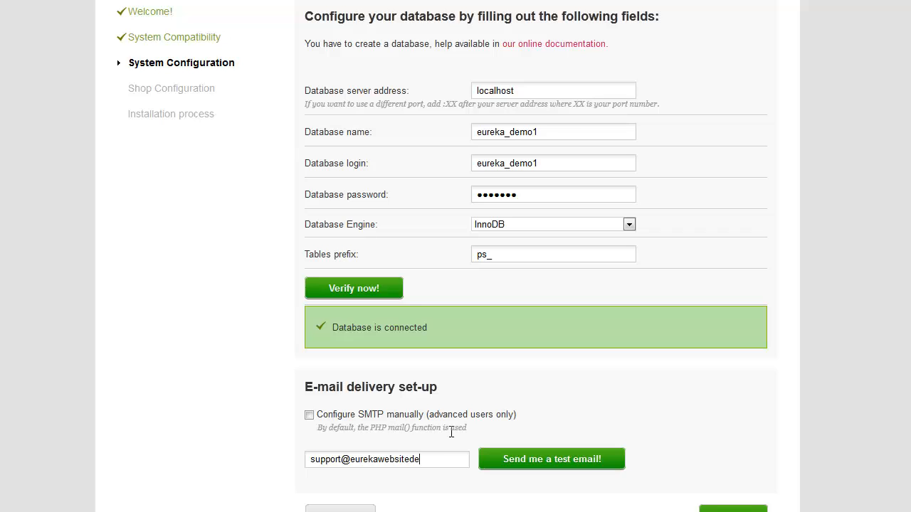
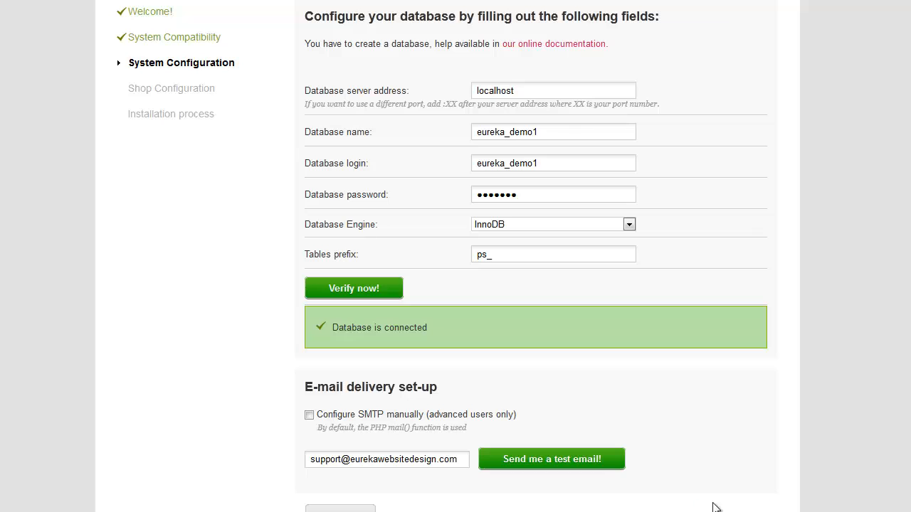
click(717, 507)
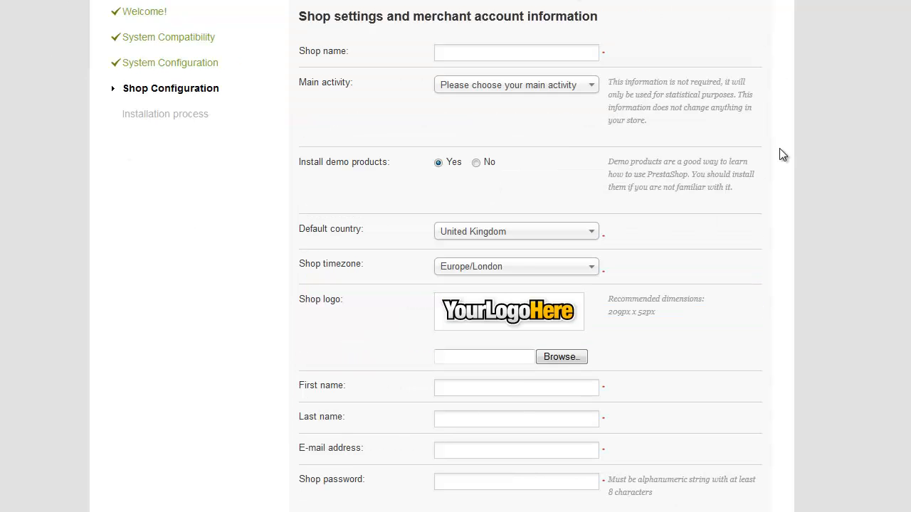
Name the shop 'Demo Shop'
click(459, 55)
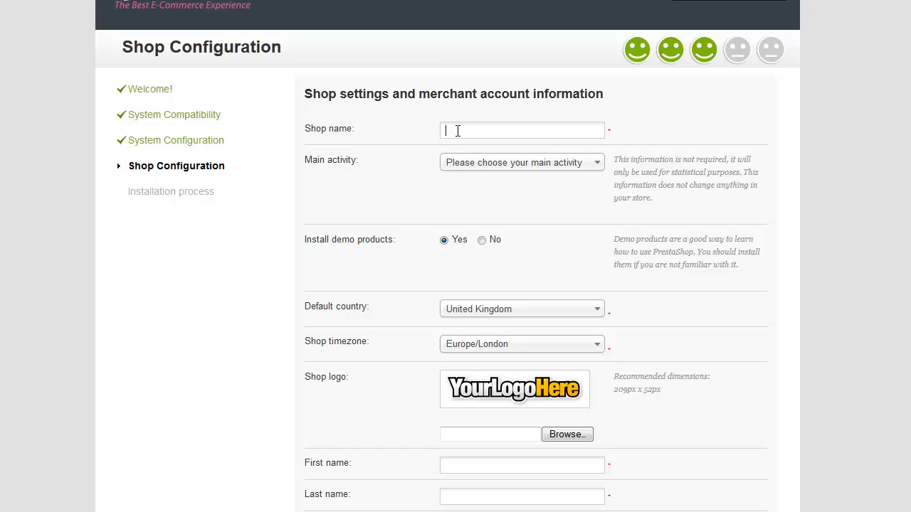
text(Demo Shop)
Set the main activity to 'Other activity...'
click(484, 165)
scroll(560, 294, down, 4)
scroll(534, 320, down, 1)
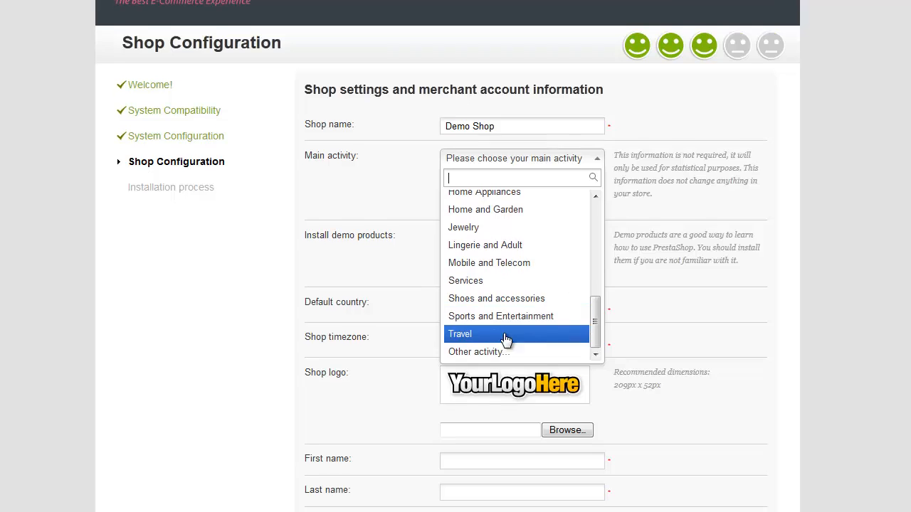
click(506, 348)
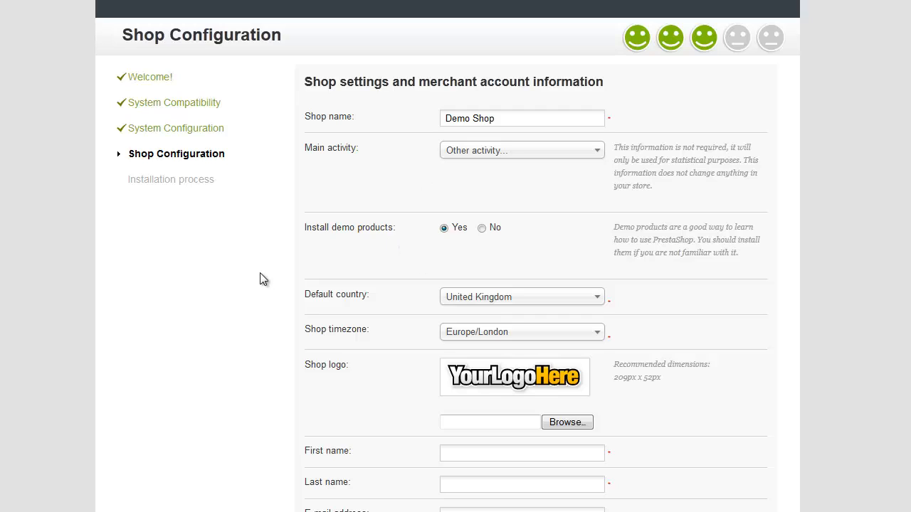
scroll(454, 304, down, 3)
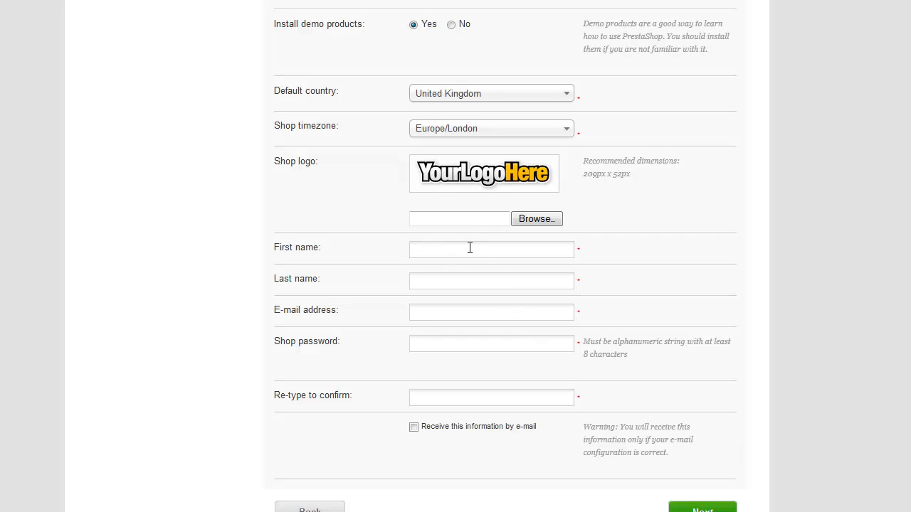
Enter admin as first and last name and fill in the support e-mail address
text(adminadmin)
key(Tab)
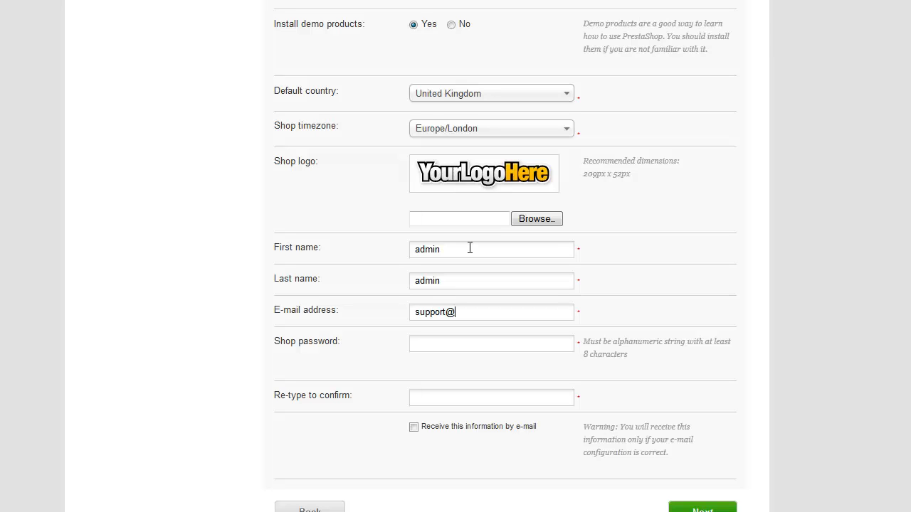
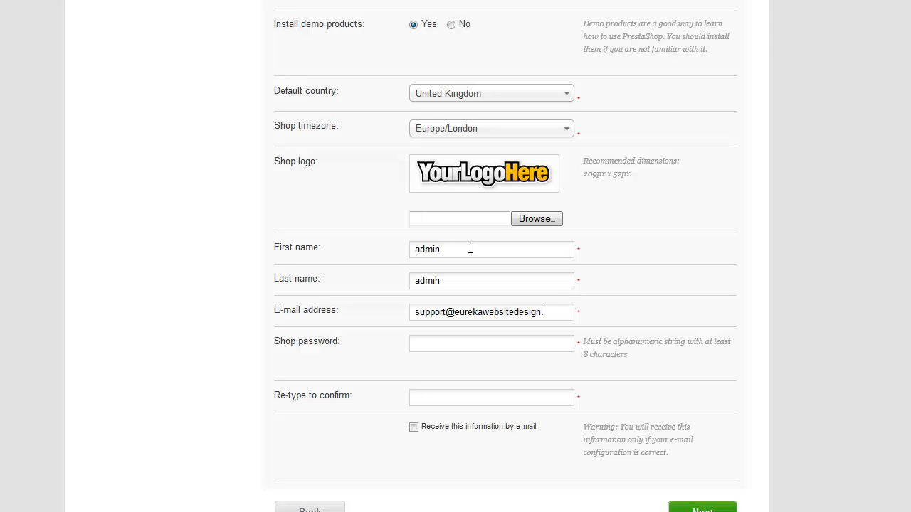
Enter and confirm the admin account password, then submit the shop configuration
click(467, 341)
text(••••••••••)
click(450, 393)
text(••••••••••)
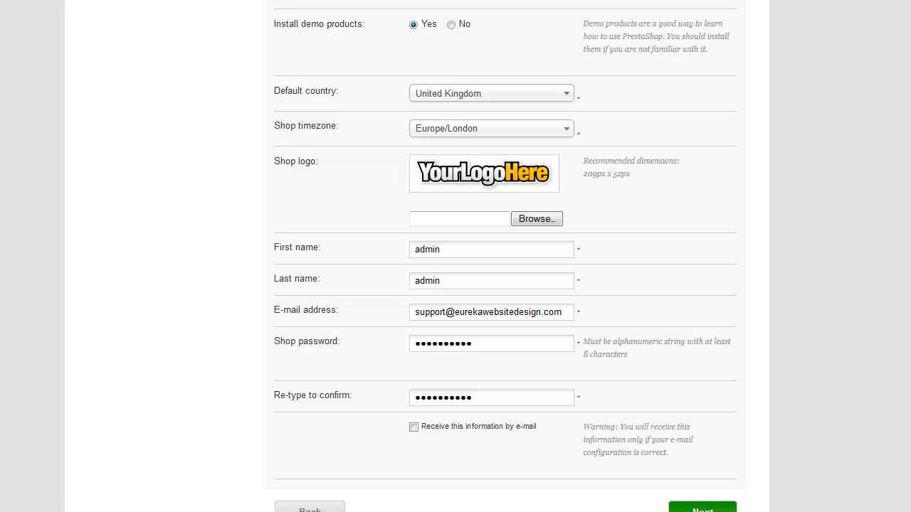
click(703, 508)
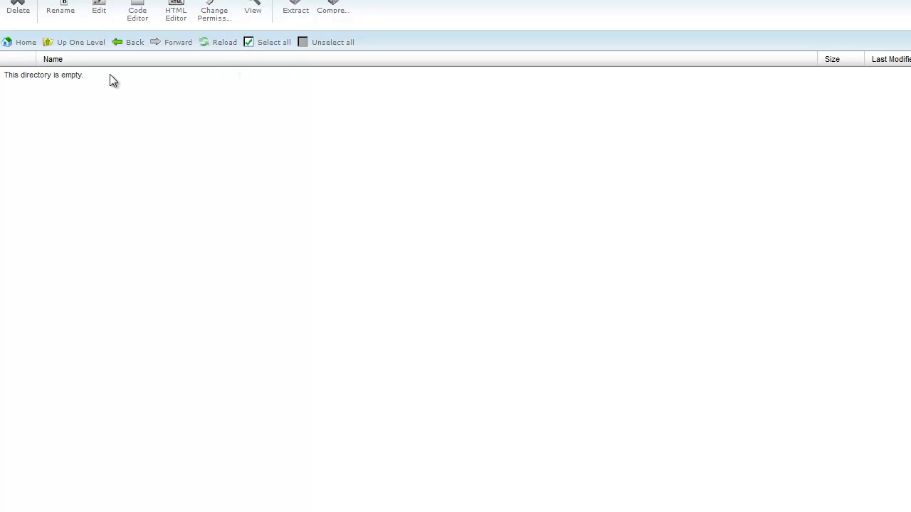
Rename the install folder inside demo-presta-shop to install.bak
click(62, 44)
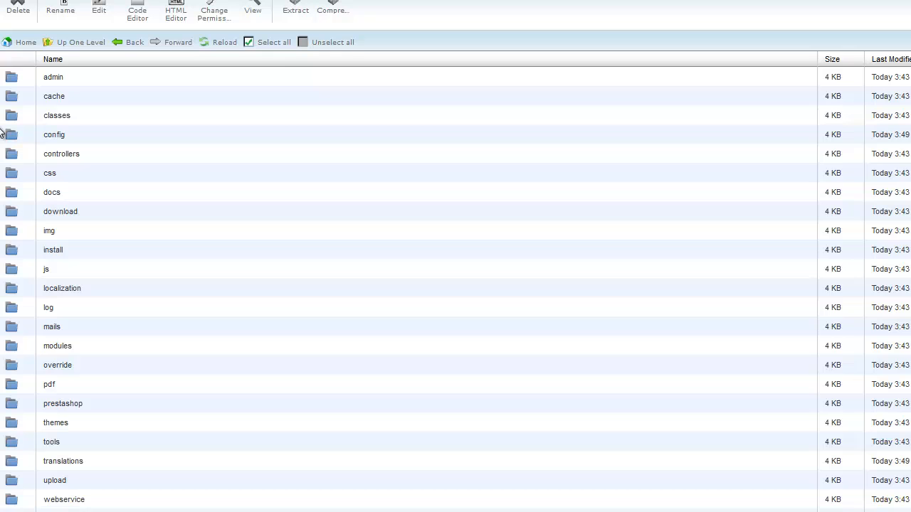
click(14, 250)
right_click(16, 251)
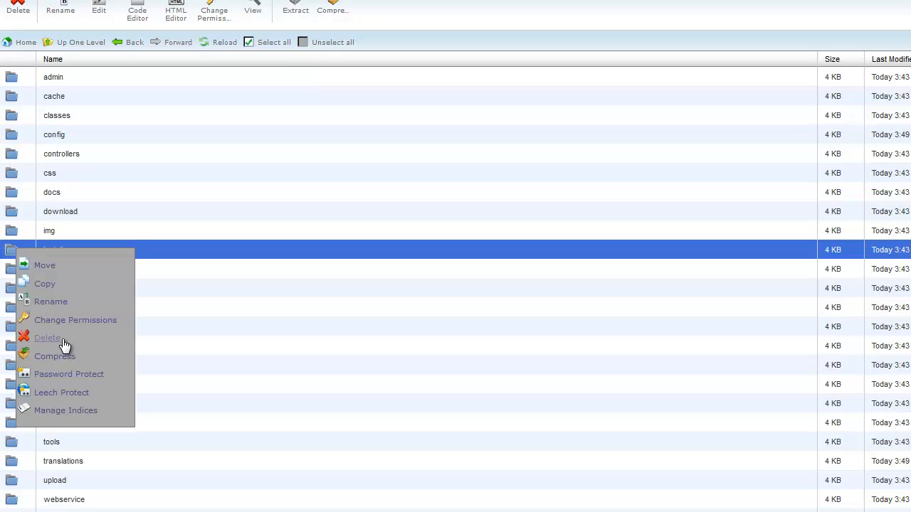
click(47, 302)
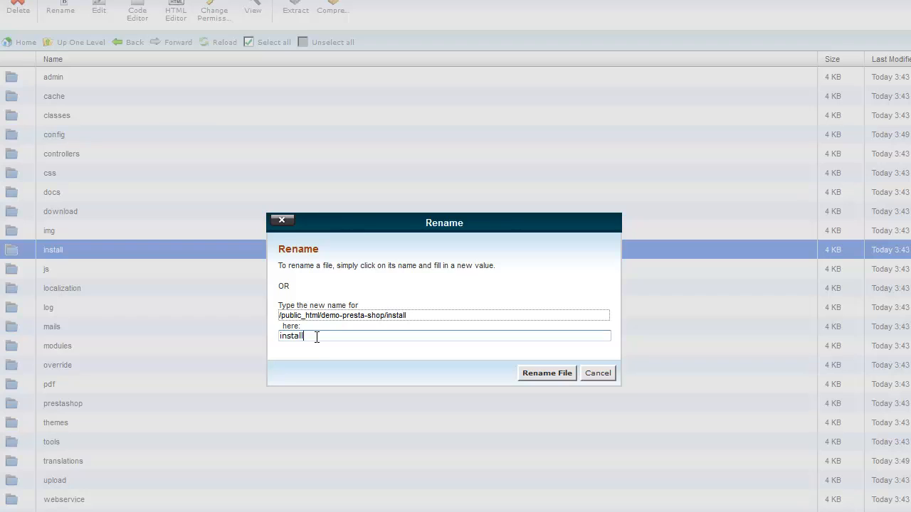
text(.bak)
key(Return)
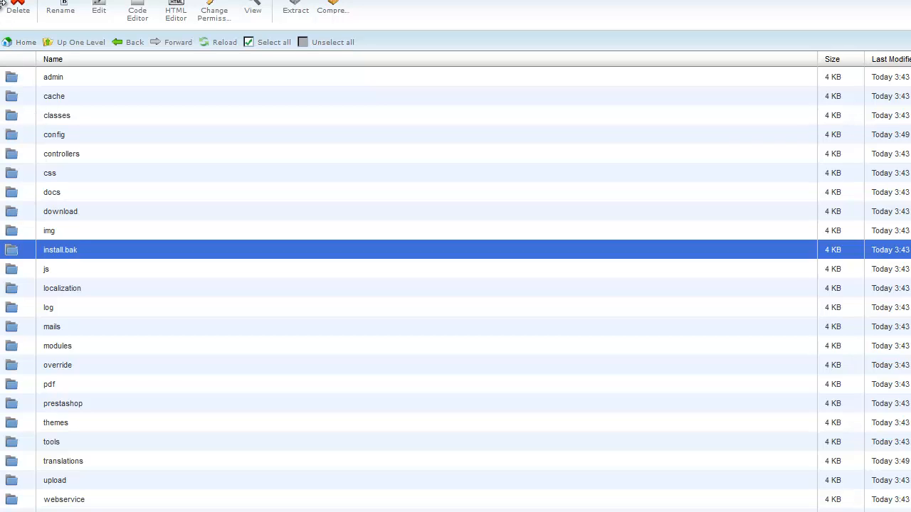
click(29, 78)
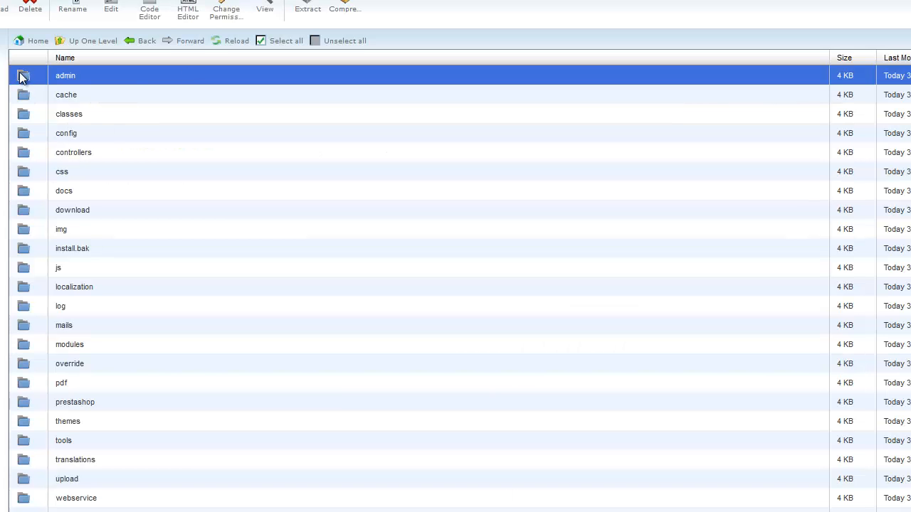
Change the admin folder's name to 'panel' and apply the rename
right_click(20, 77)
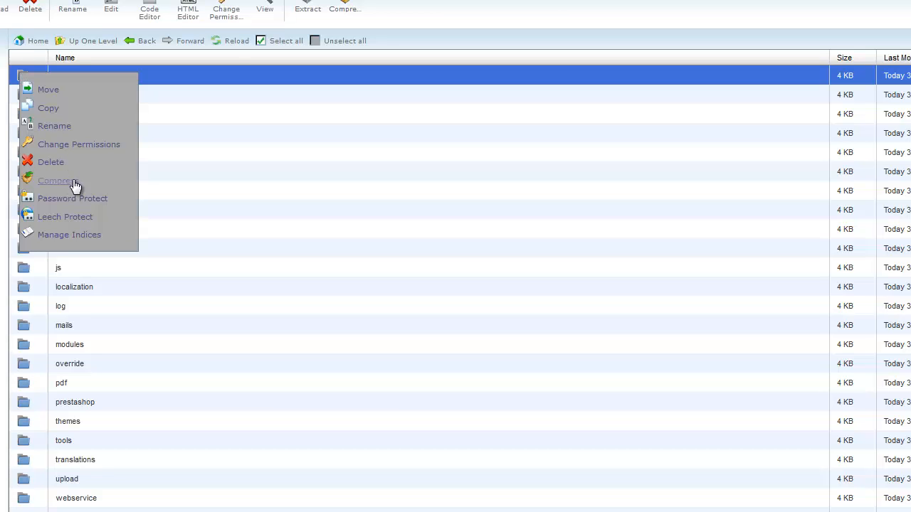
click(55, 127)
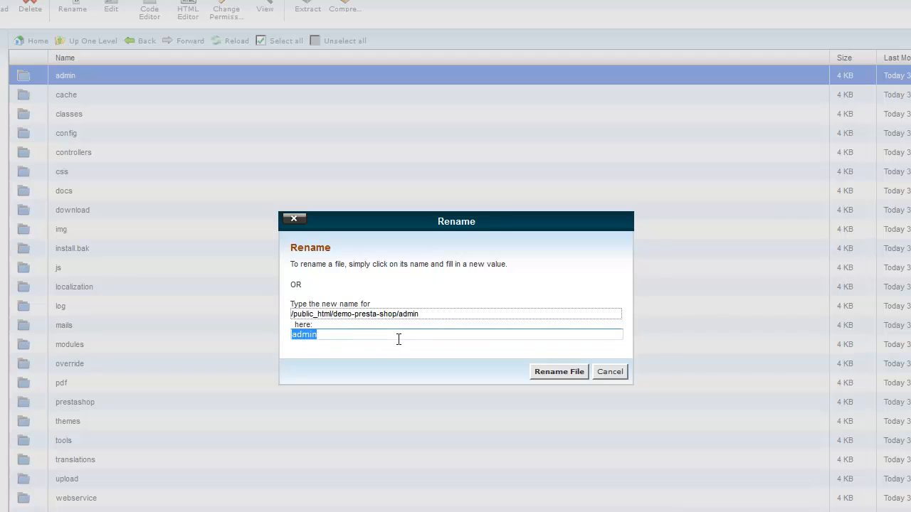
key(BackSpace)
text(panel)
click(552, 372)
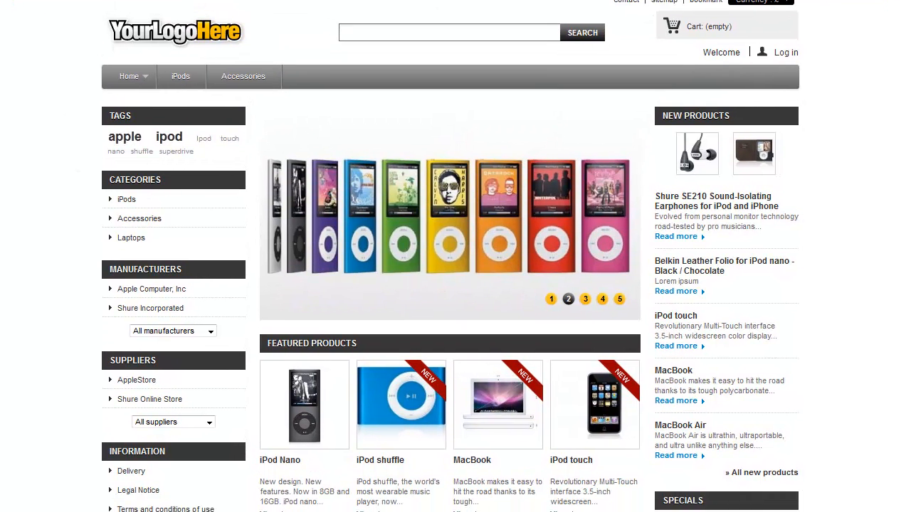
scroll(456, 256, down, 1)
scroll(455, 257, down, 6)
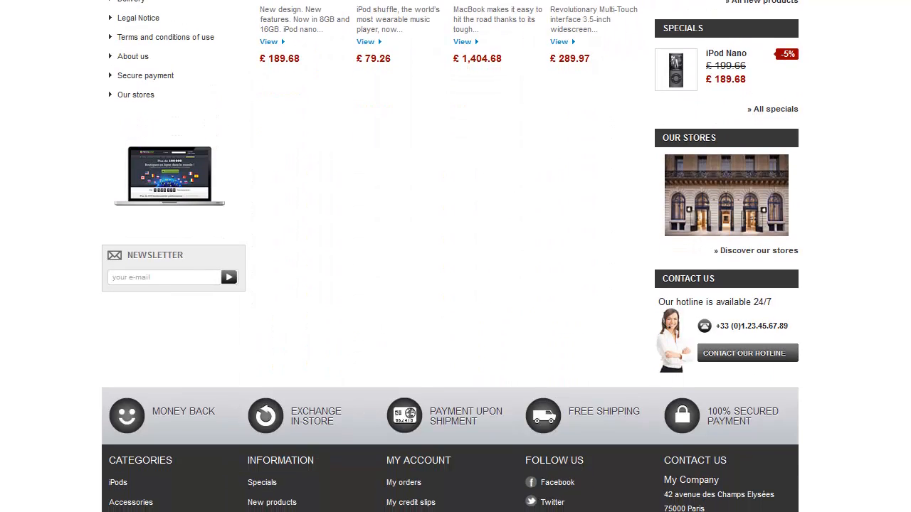
scroll(456, 256, up, 7)
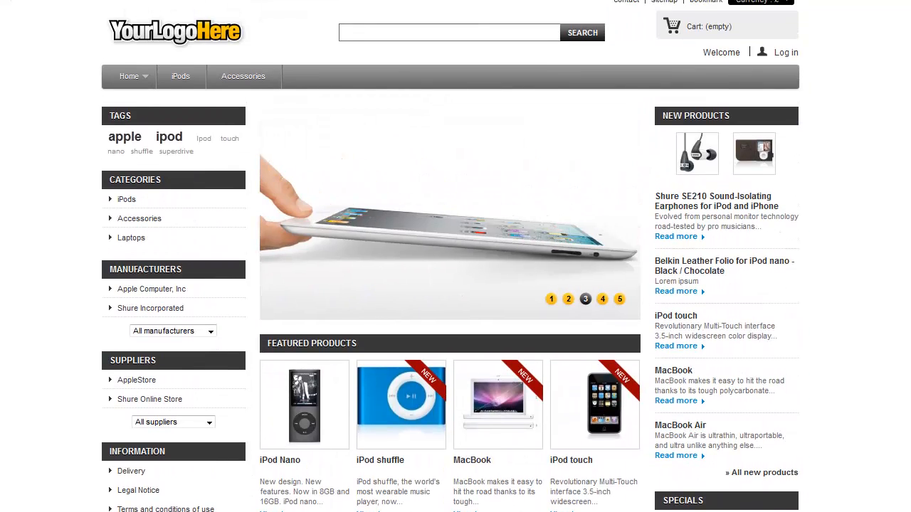
key(BackSpace)
key(BackSpace)
key(BackSpace)
key(BackSpace)
key(BackSpace)
key(BackSpace)
key(BackSpace)
key(BackSpace)
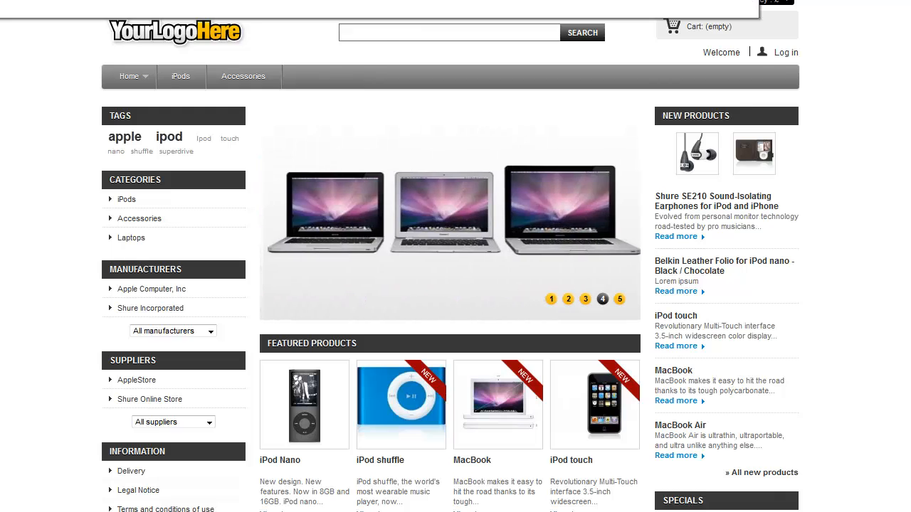
key(BackSpace)
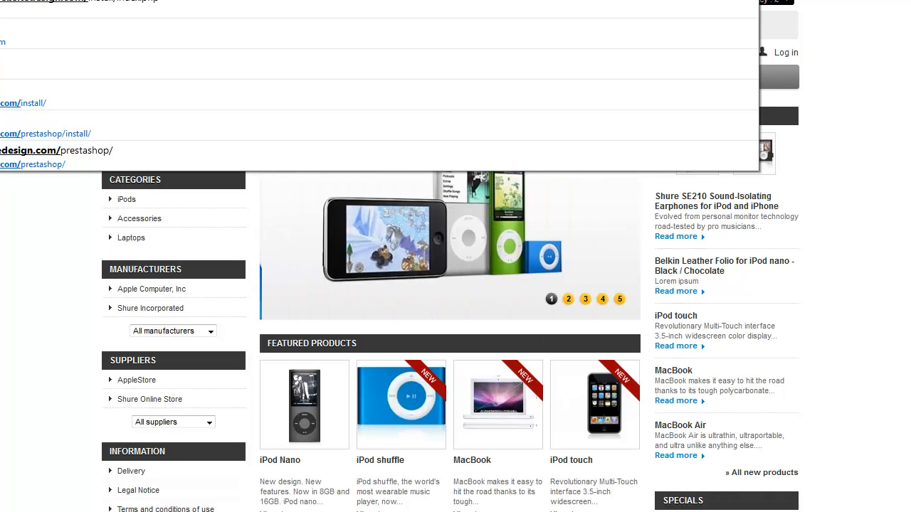
text(p)
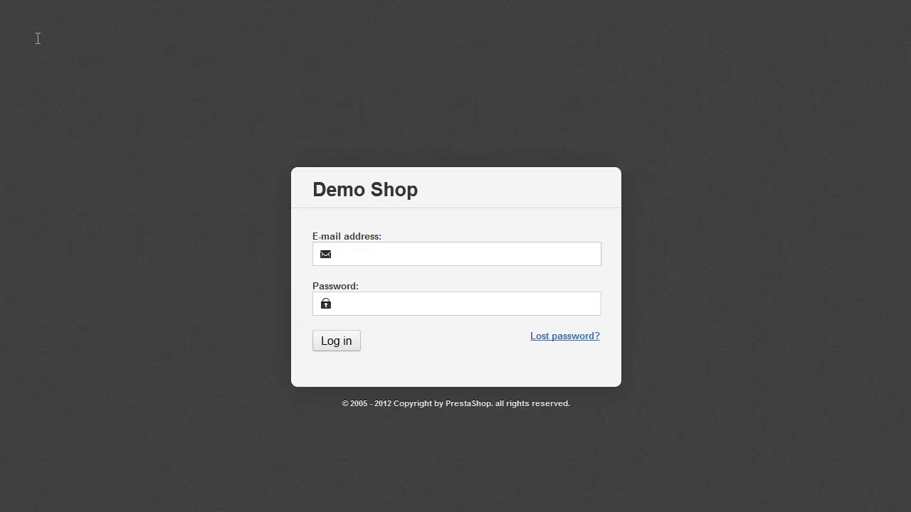
Focus the E-mail address field on the Demo Shop back-office login page
click(356, 259)
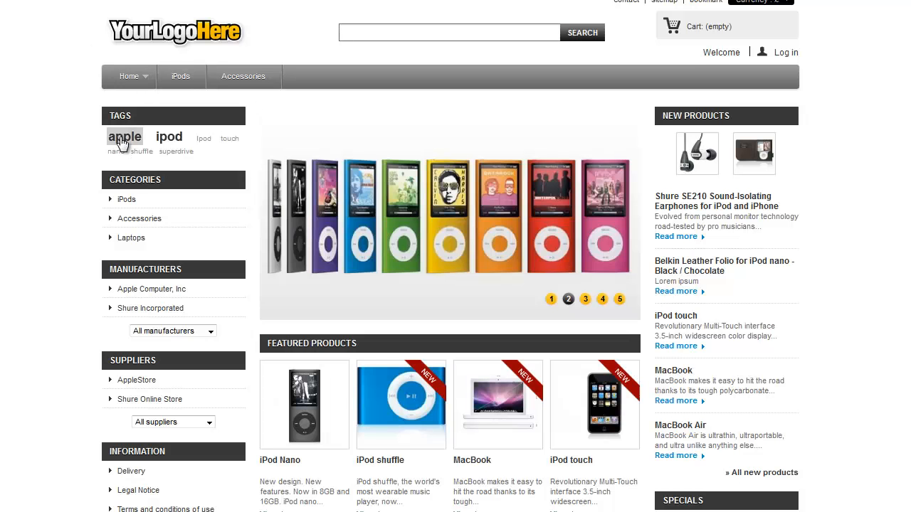
Scroll through the storefront home page to review the slideshow, featured iPods, MacBooks and specials
scroll(573, 150, down, 3)
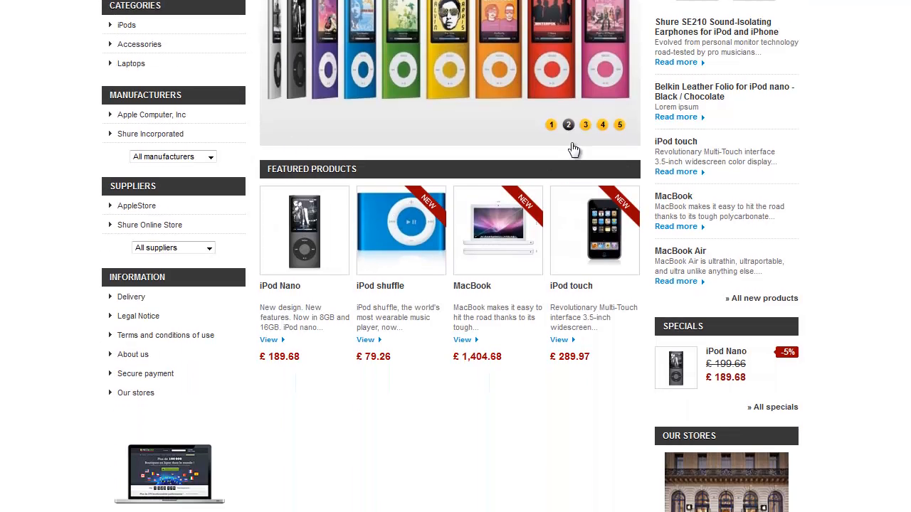
scroll(574, 149, down, 2)
scroll(745, 344, up, 3)
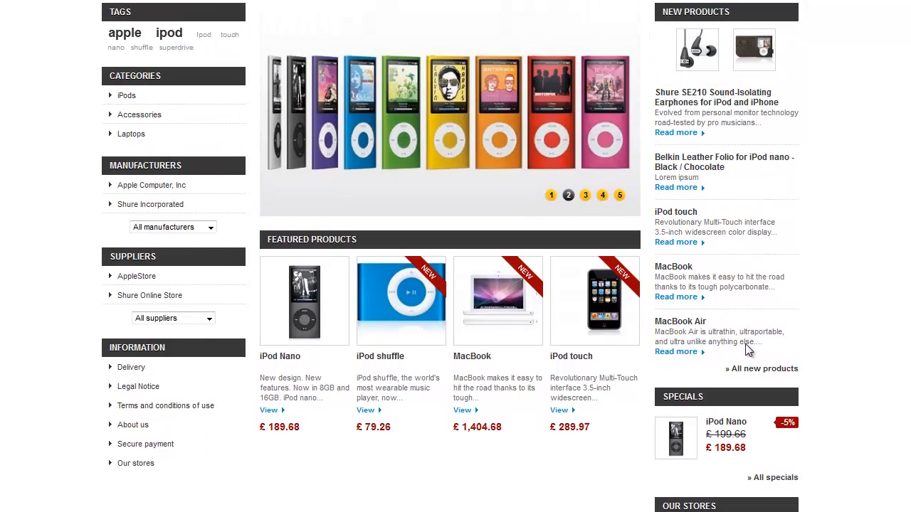
scroll(746, 343, up, 1)
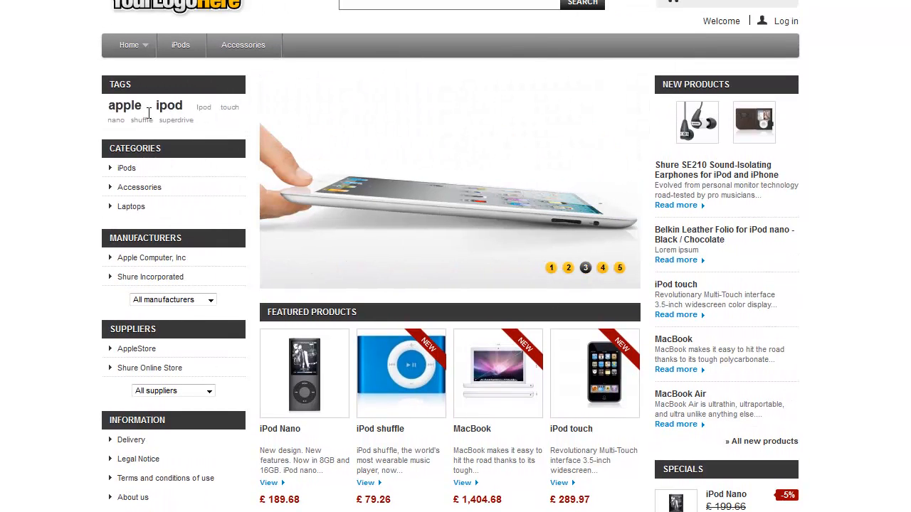
scroll(463, 240, down, 3)
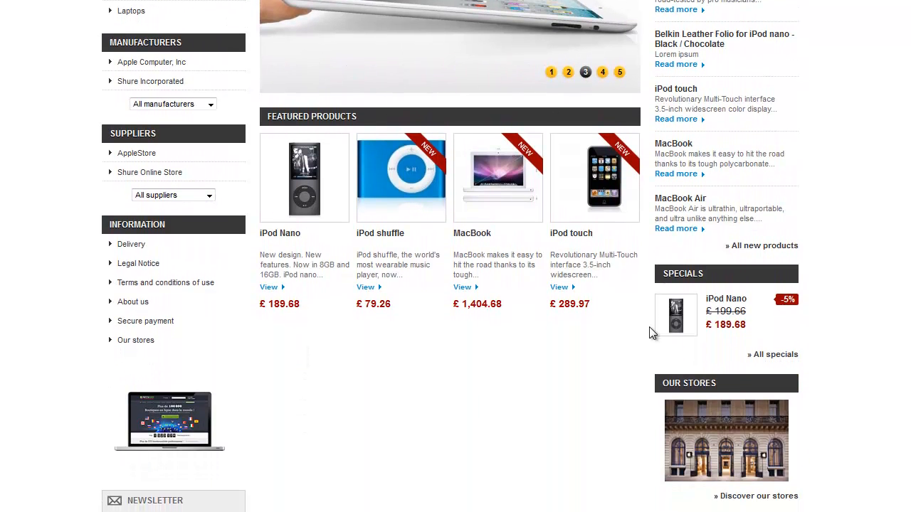
scroll(650, 333, down, 3)
scroll(642, 183, up, 4)
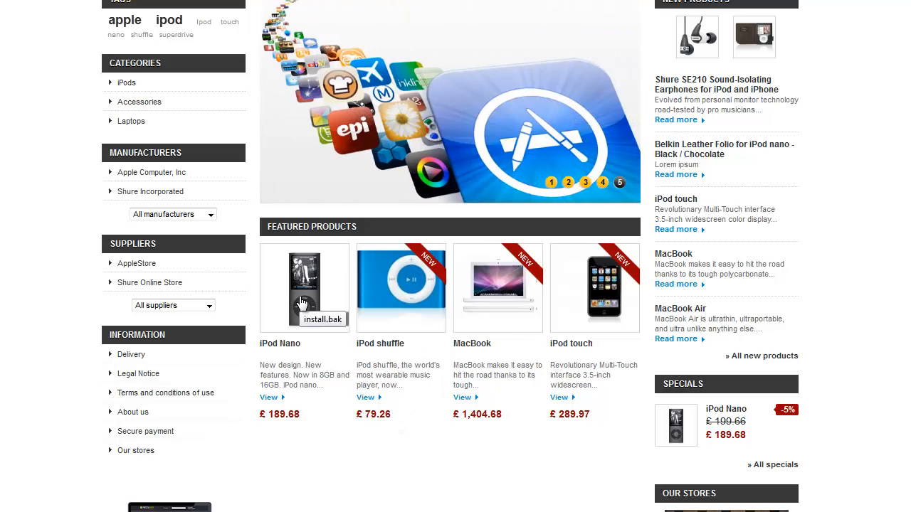
scroll(301, 302, up, 3)
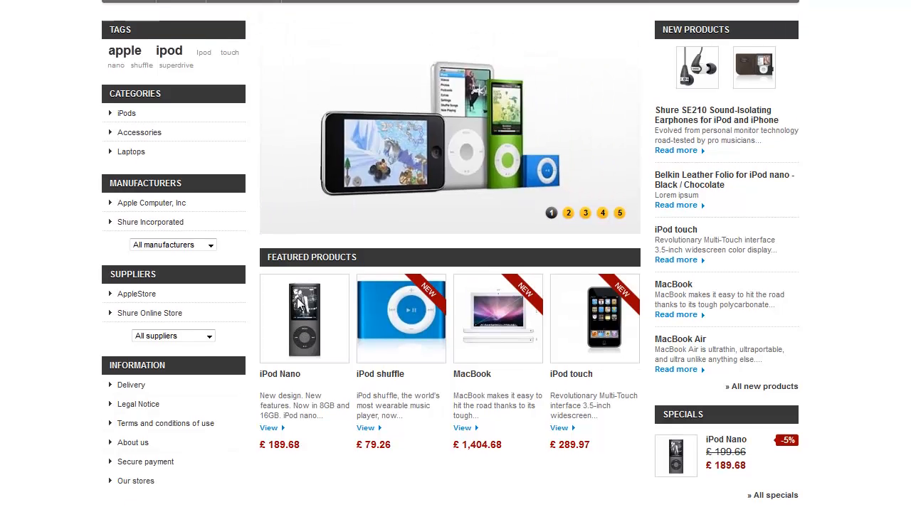
mouse_move(146, 75)
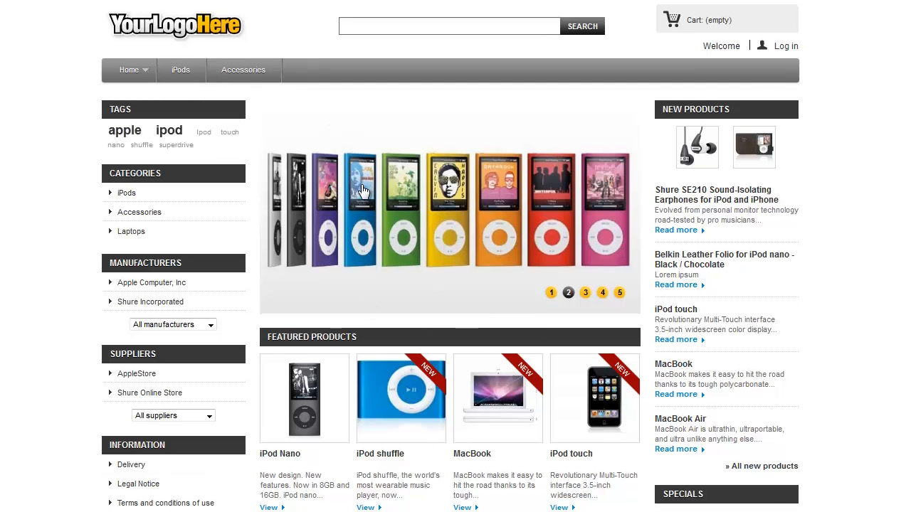
scroll(714, 191, down, 5)
scroll(713, 191, down, 3)
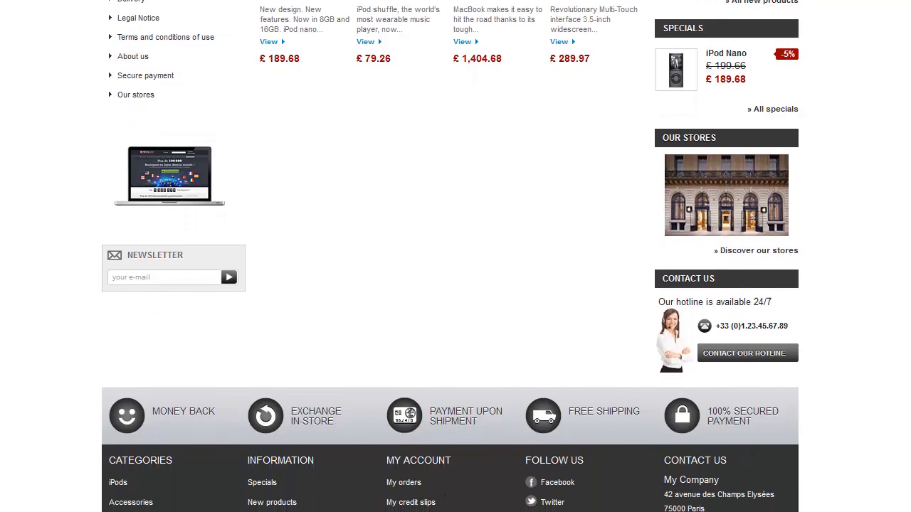
scroll(450, 256, up, 8)
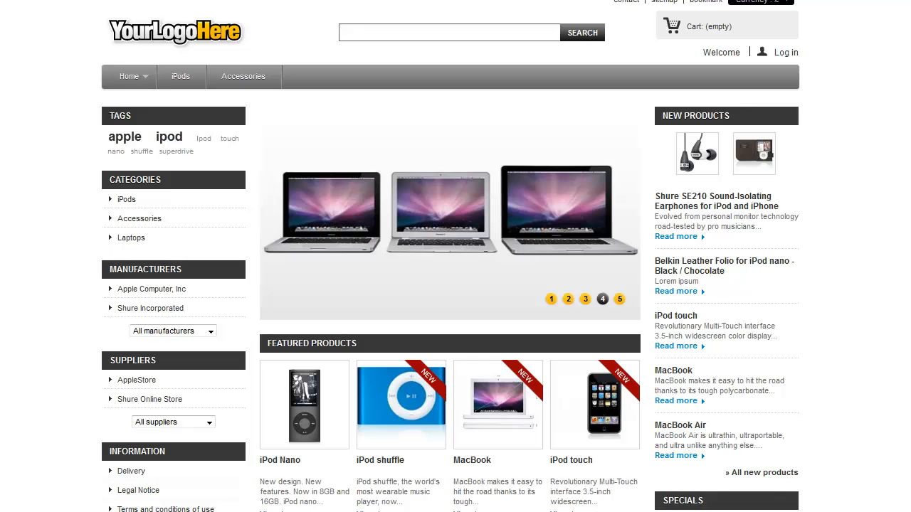